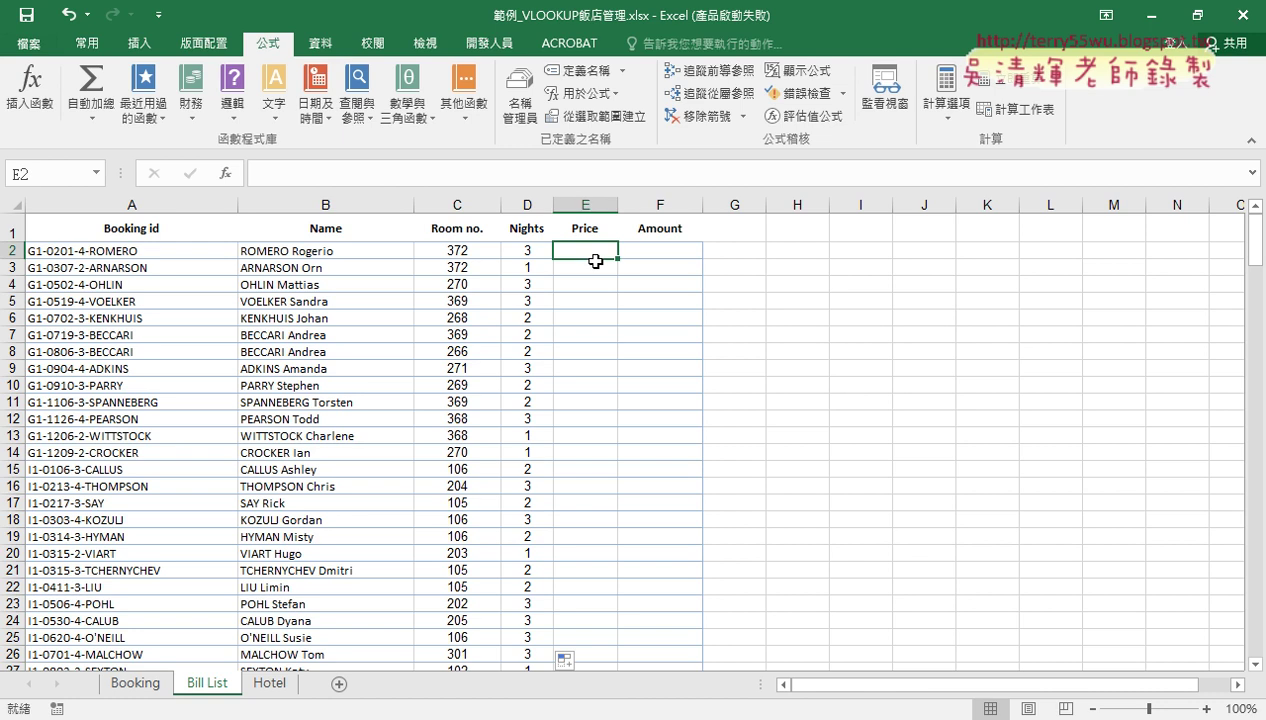
- Inspect C2's Room no. VLOOKUP, marking the G1-0 code and room 372, then view the Hotel sheet
click(587, 205)
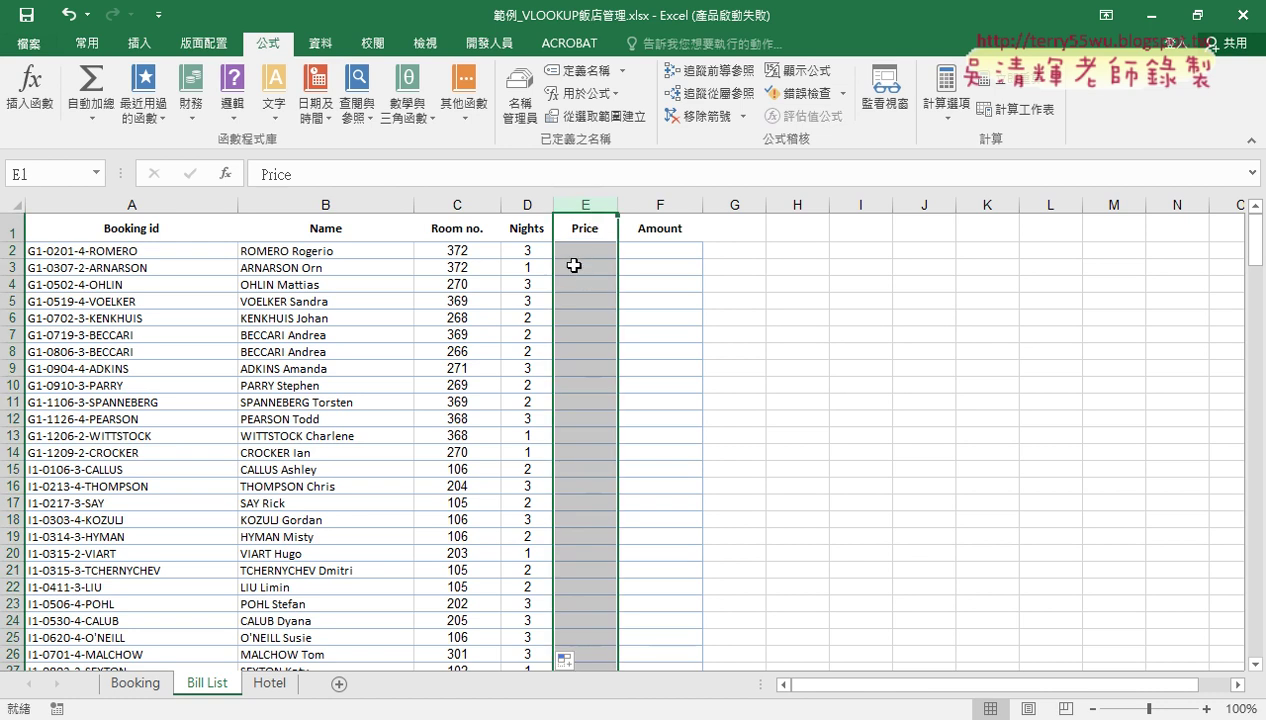
click(585, 257)
click(453, 252)
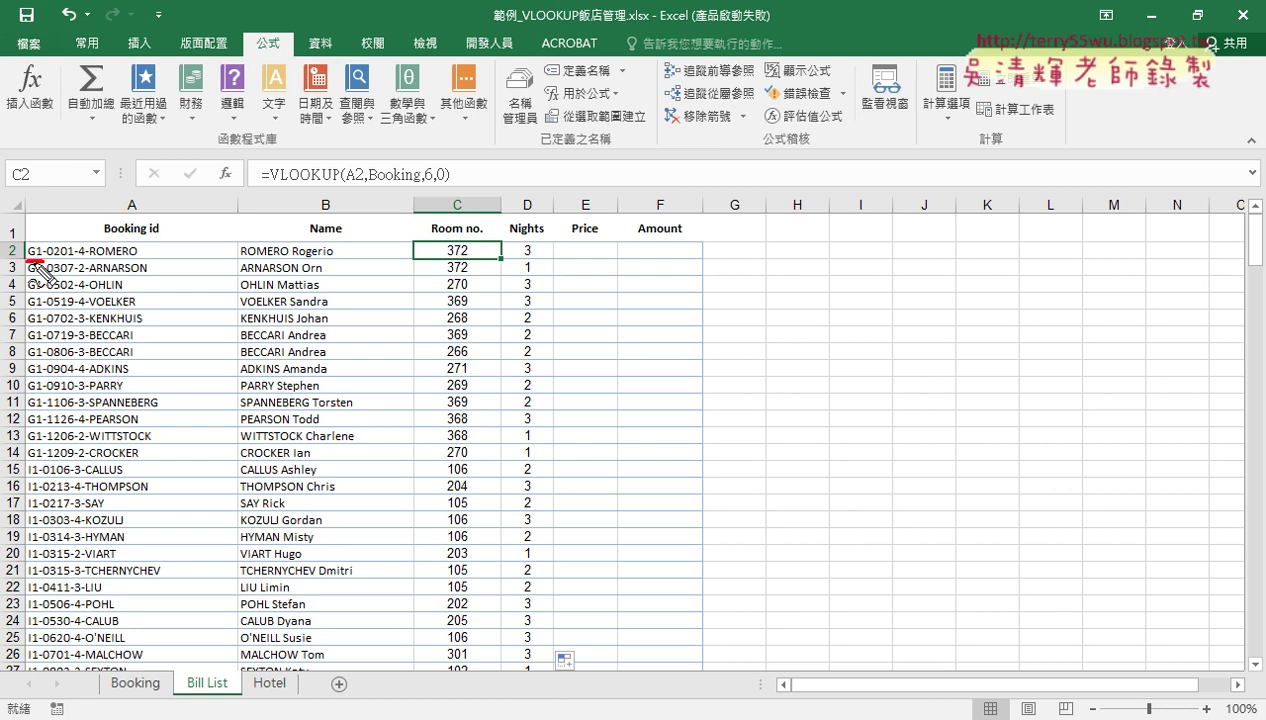
drag(26, 260, 44, 260)
drag(478, 240, 498, 260)
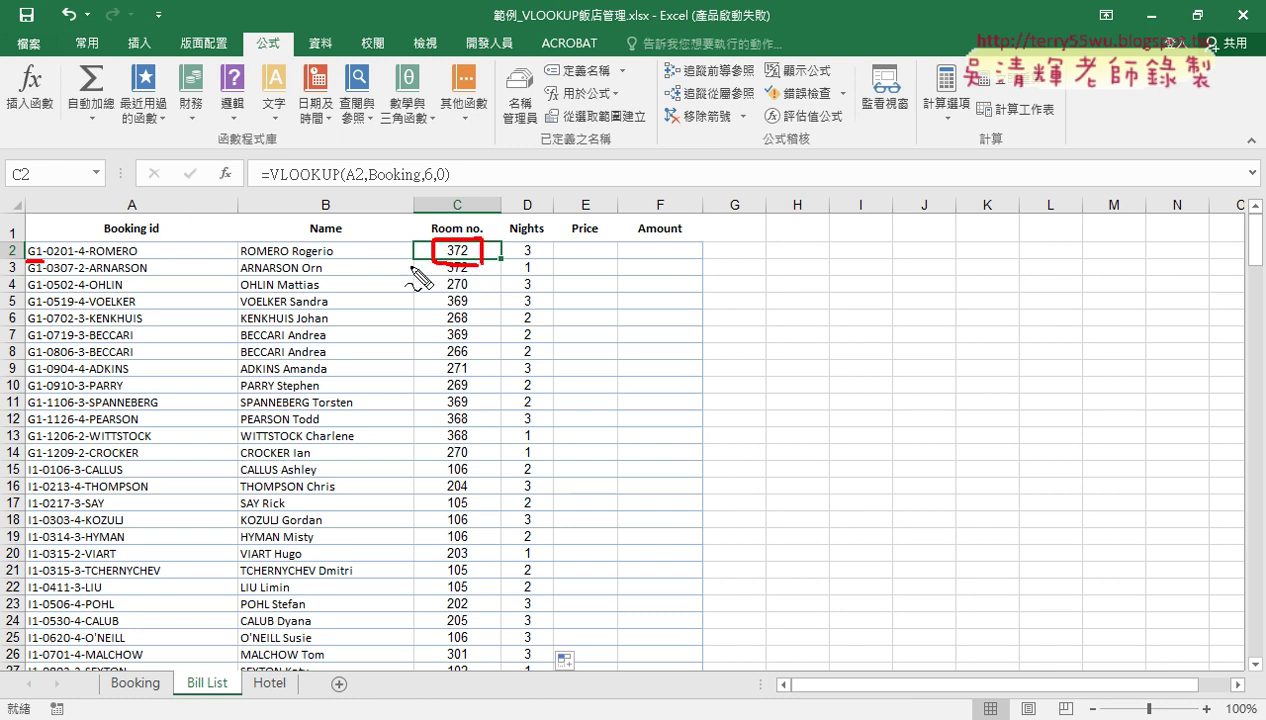
key(Escape)
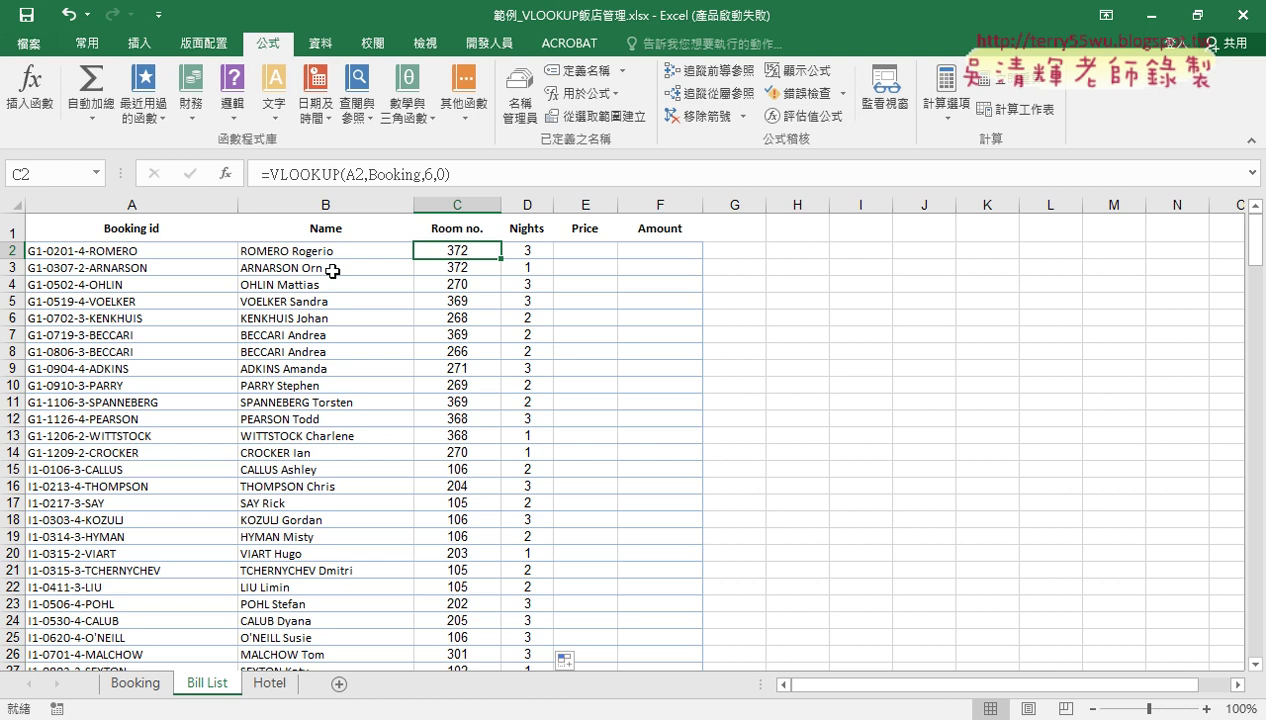
click(269, 684)
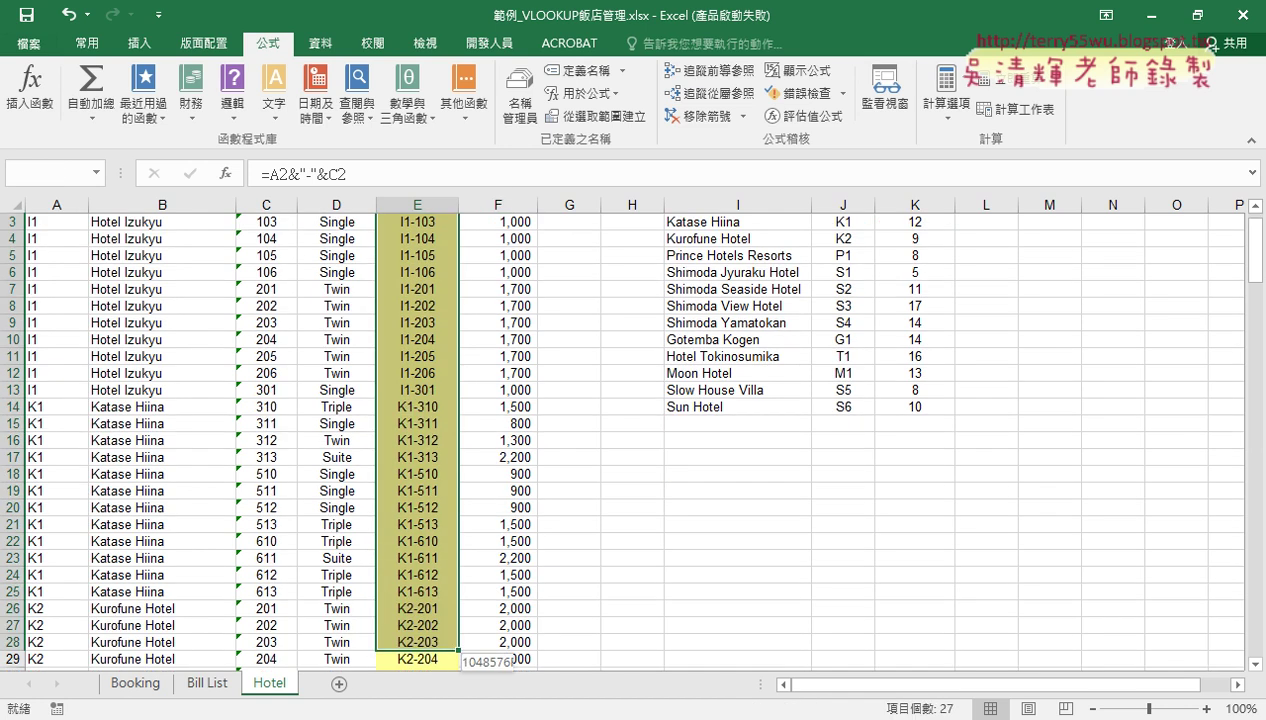
drag(421, 247, 481, 433)
scroll(481, 433, up, 4)
click(519, 95)
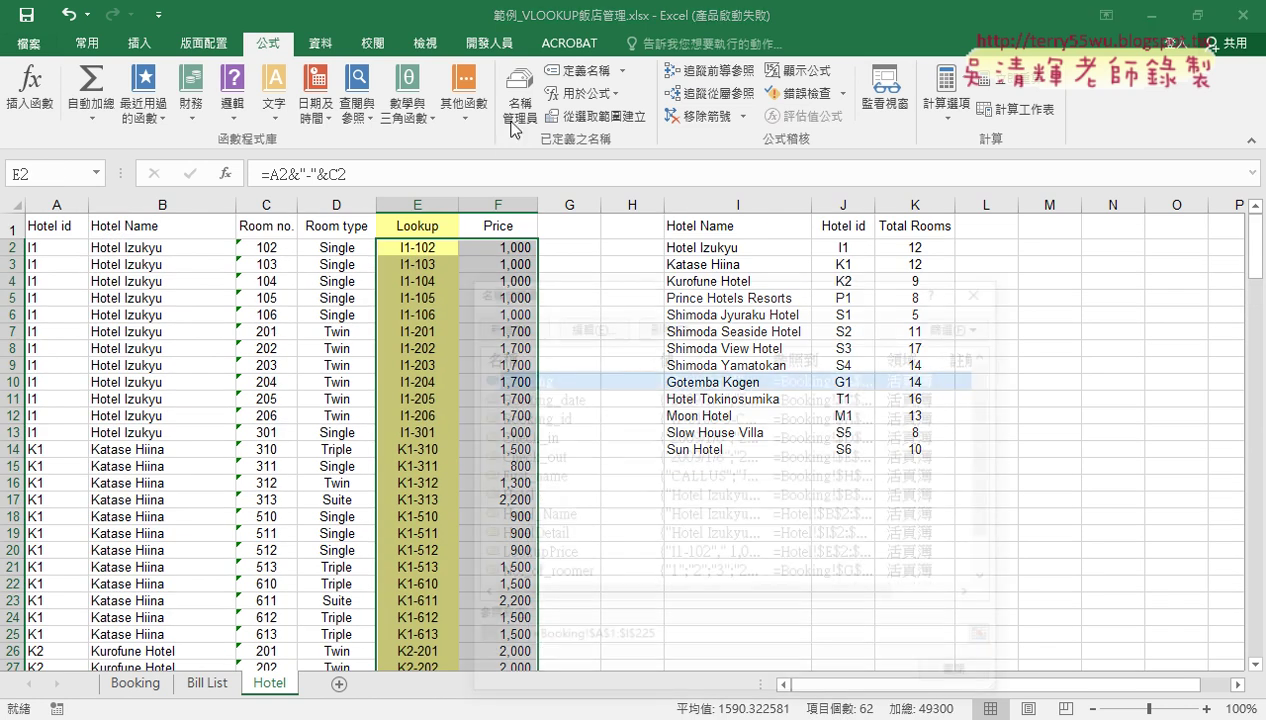
drag(741, 262, 845, 124)
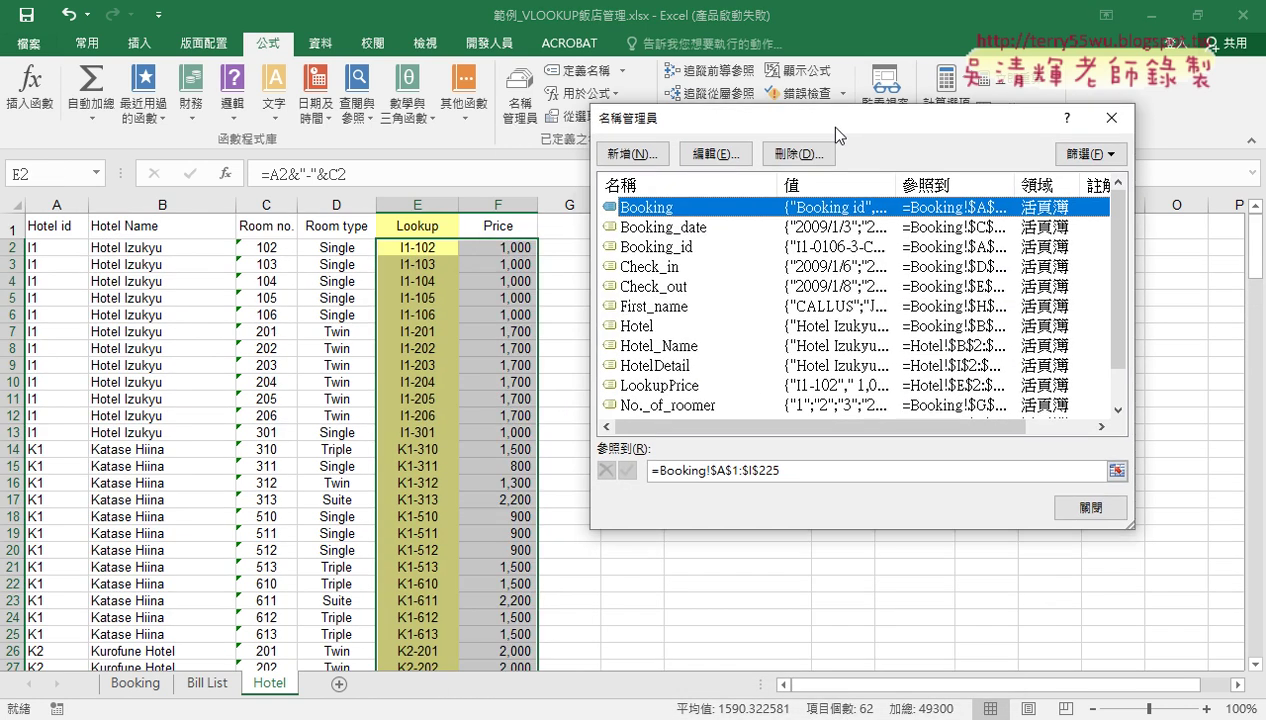
click(680, 389)
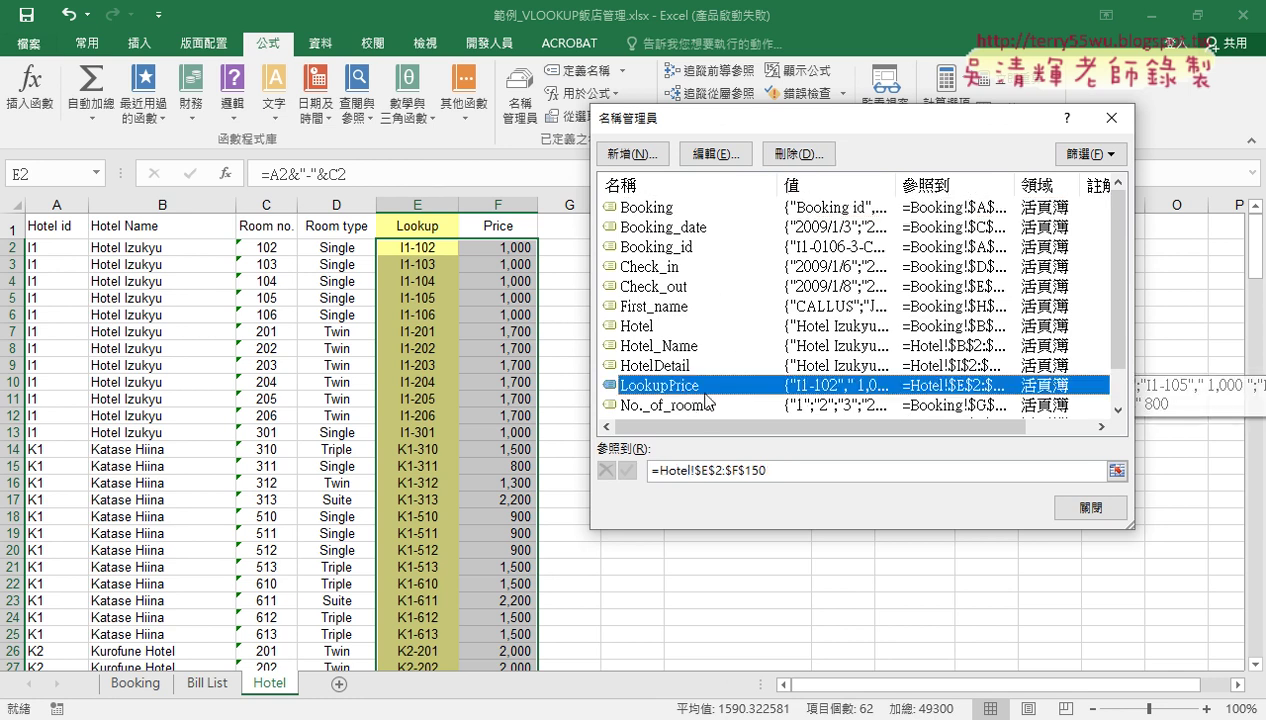
click(788, 477)
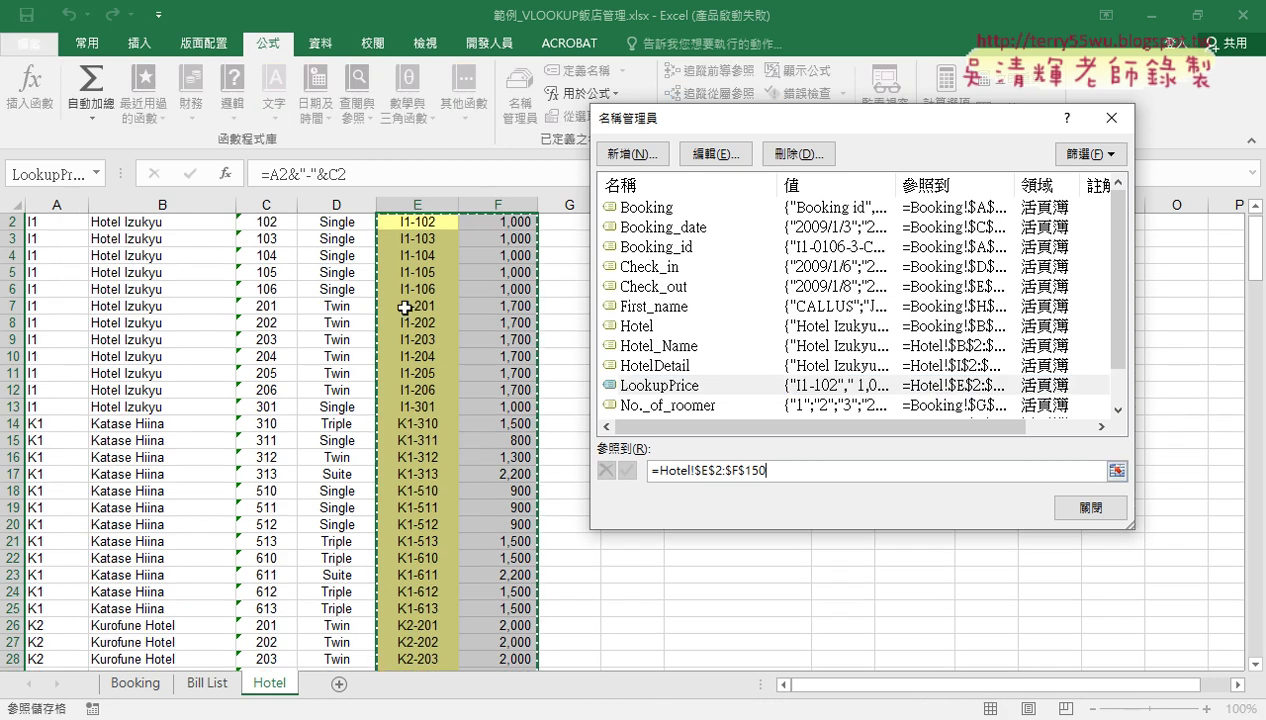
click(670, 386)
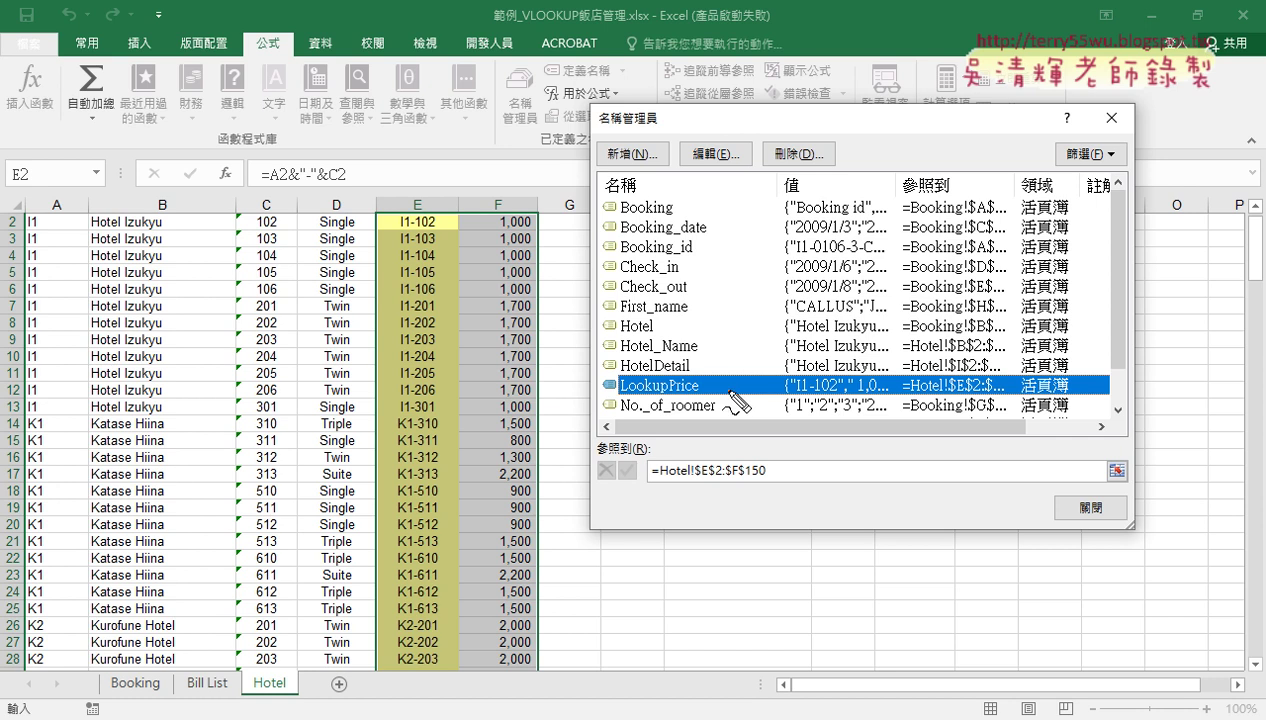
mouse_move(693, 417)
mouse_down()
mouse_move(600, 337)
mouse_move(582, 347)
mouse_up()
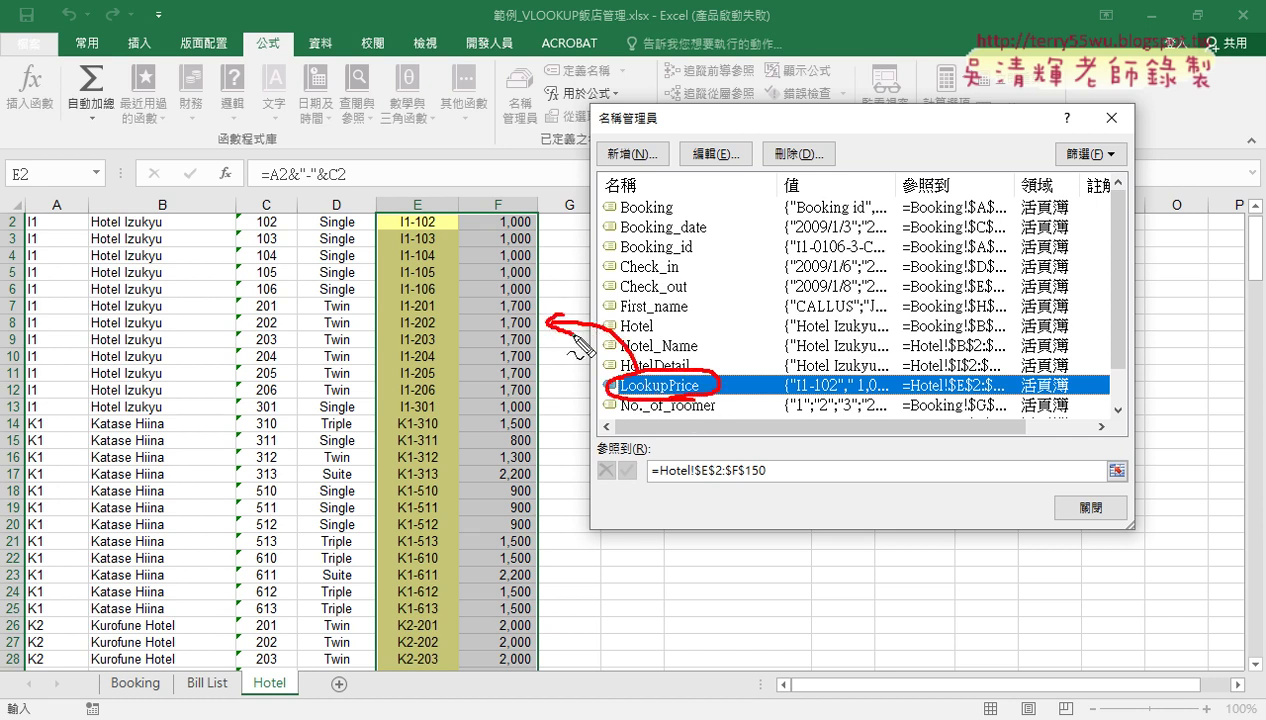
drag(420, 132, 420, 182)
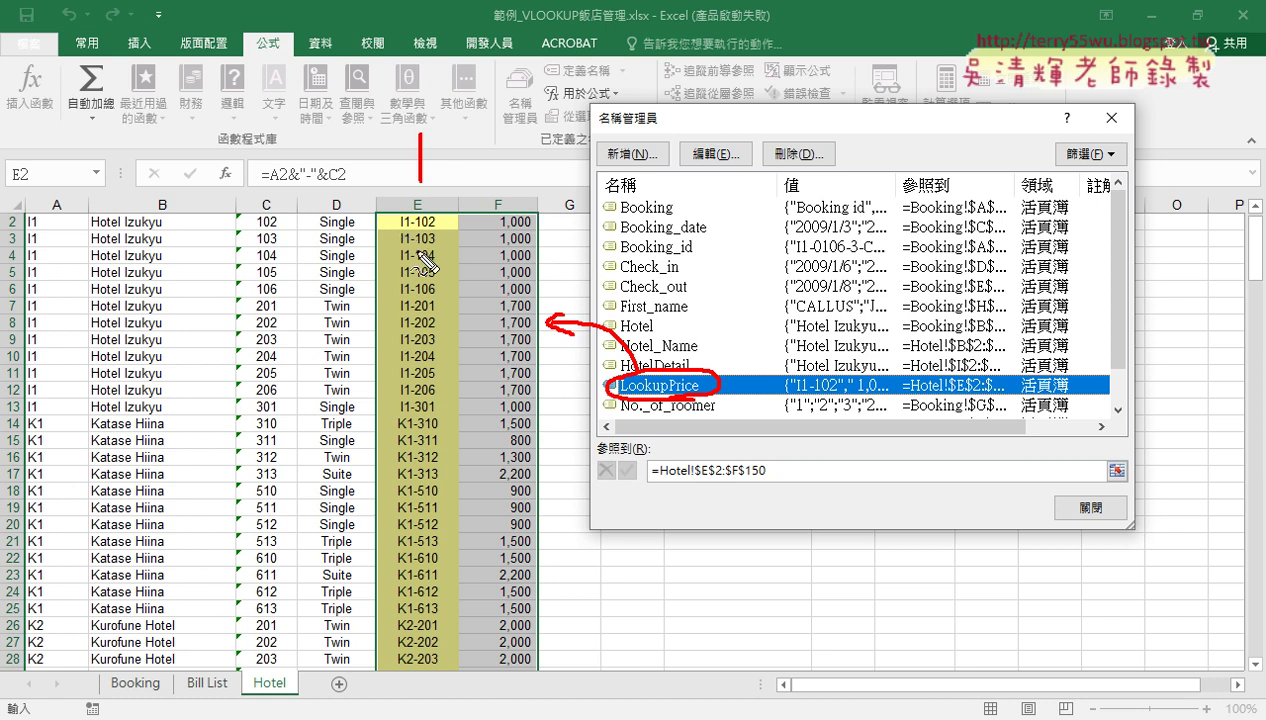
drag(400, 231, 413, 230)
drag(411, 229, 433, 229)
drag(497, 230, 532, 228)
drag(482, 142, 514, 157)
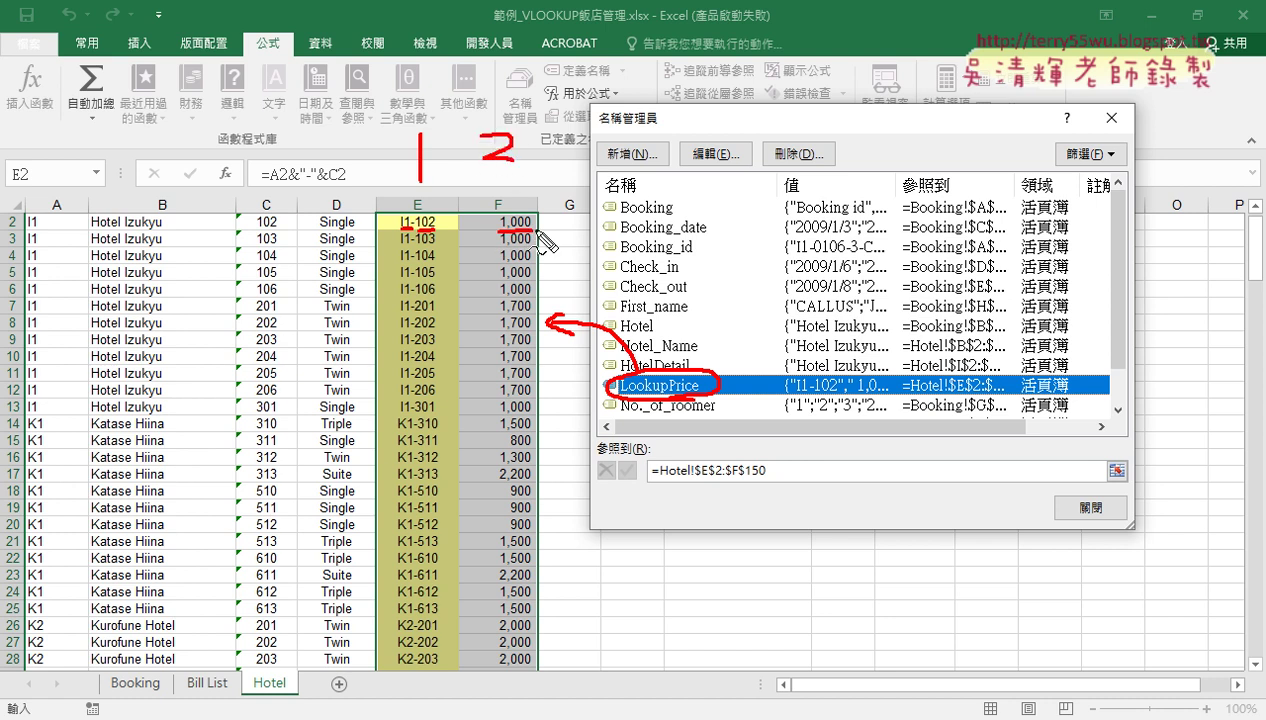
key(Escape)
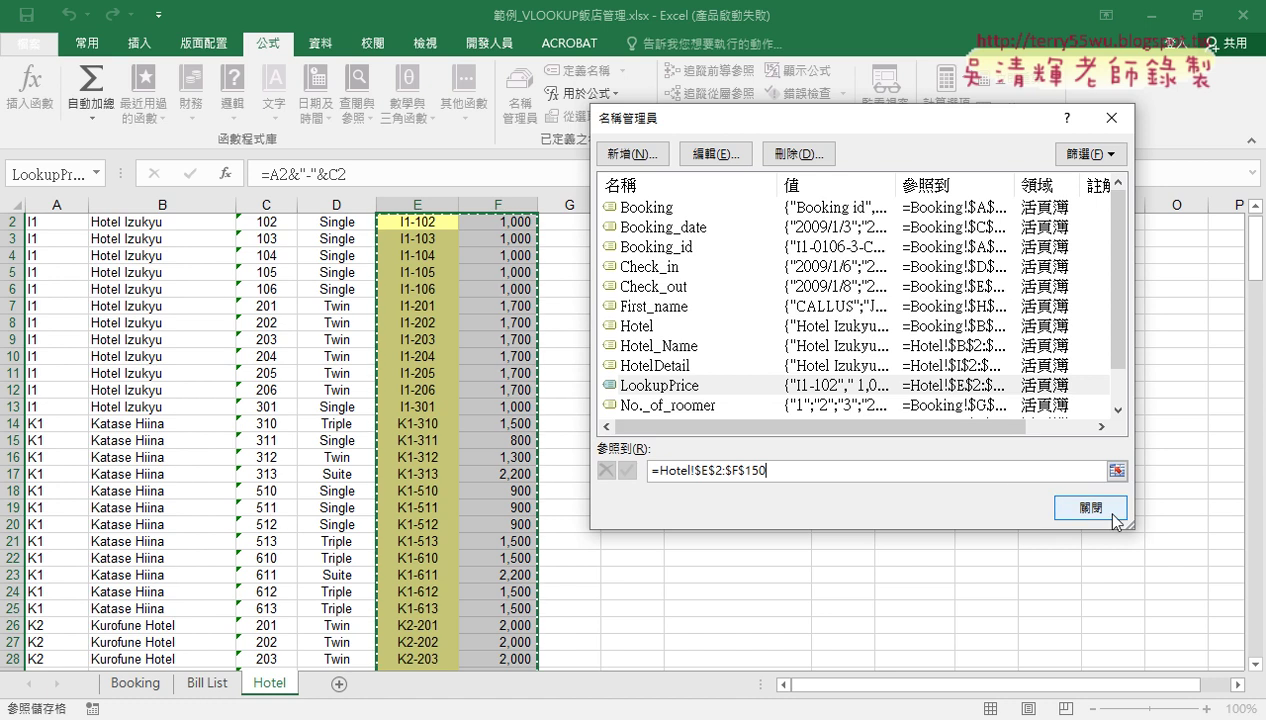
click(1100, 508)
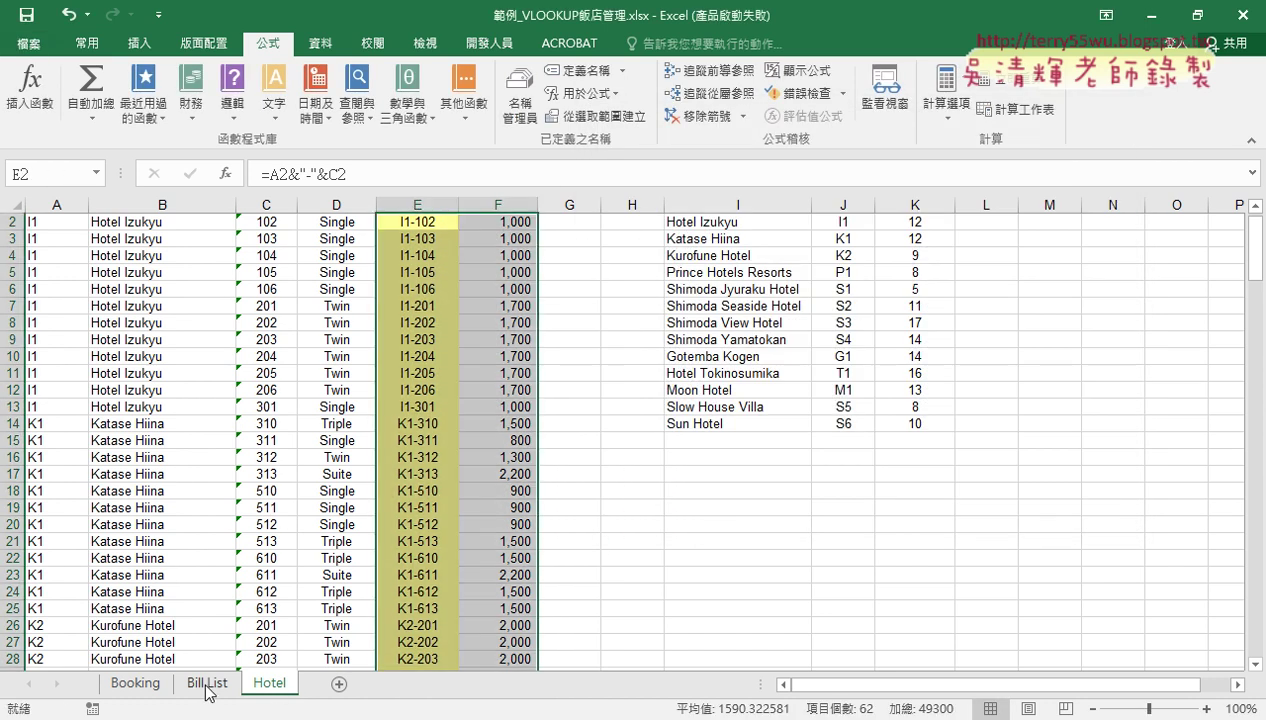
- On the Bill List sheet, insert VLOOKUP from Lookup & Reference into Price cell E2
click(207, 684)
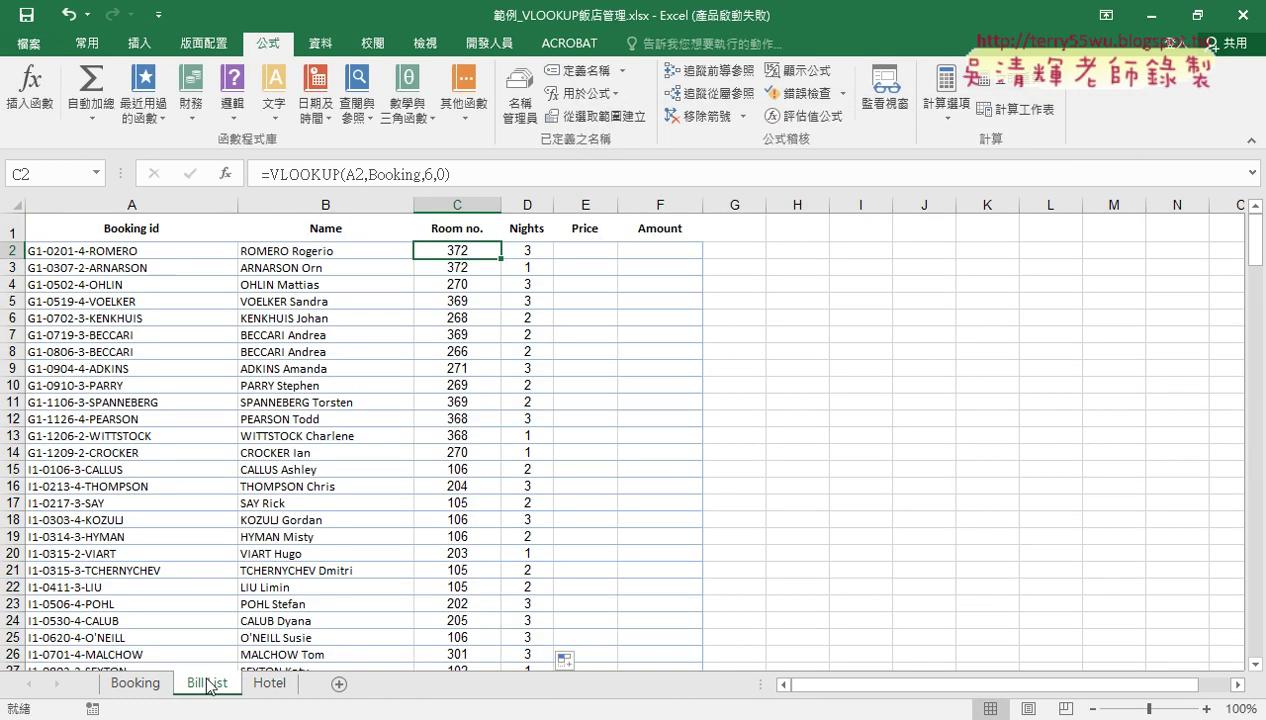
click(586, 254)
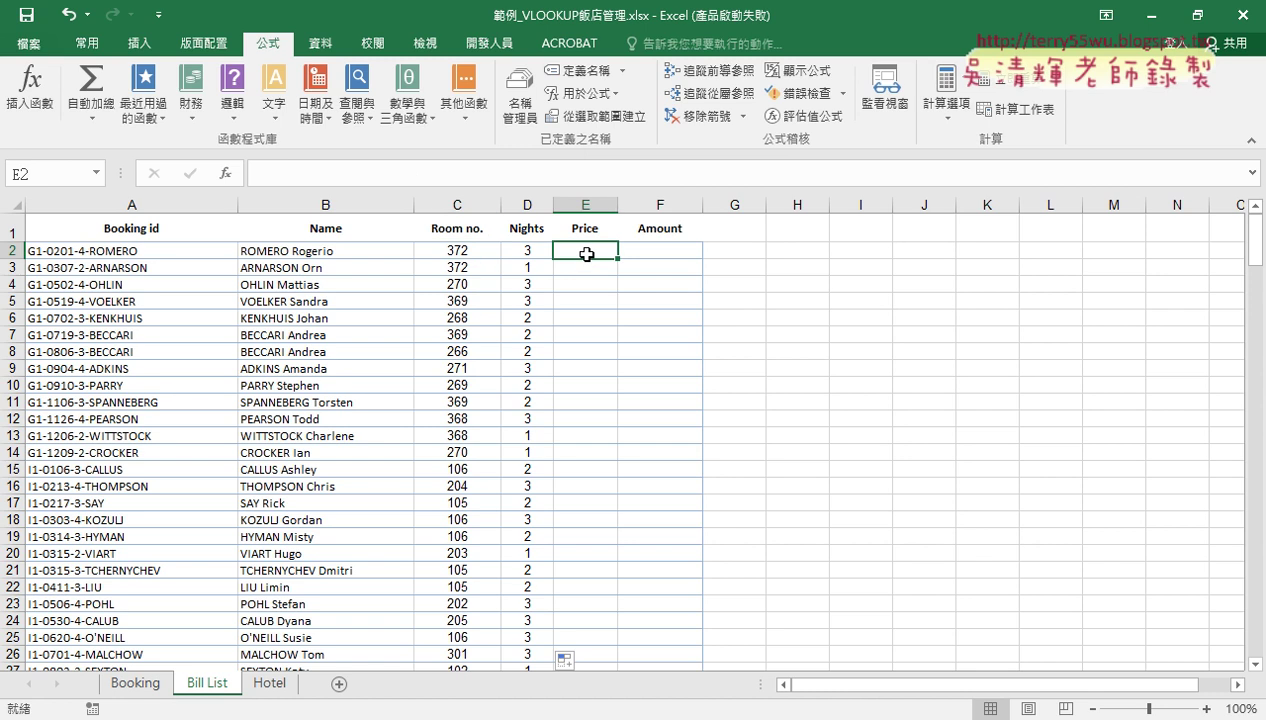
click(226, 180)
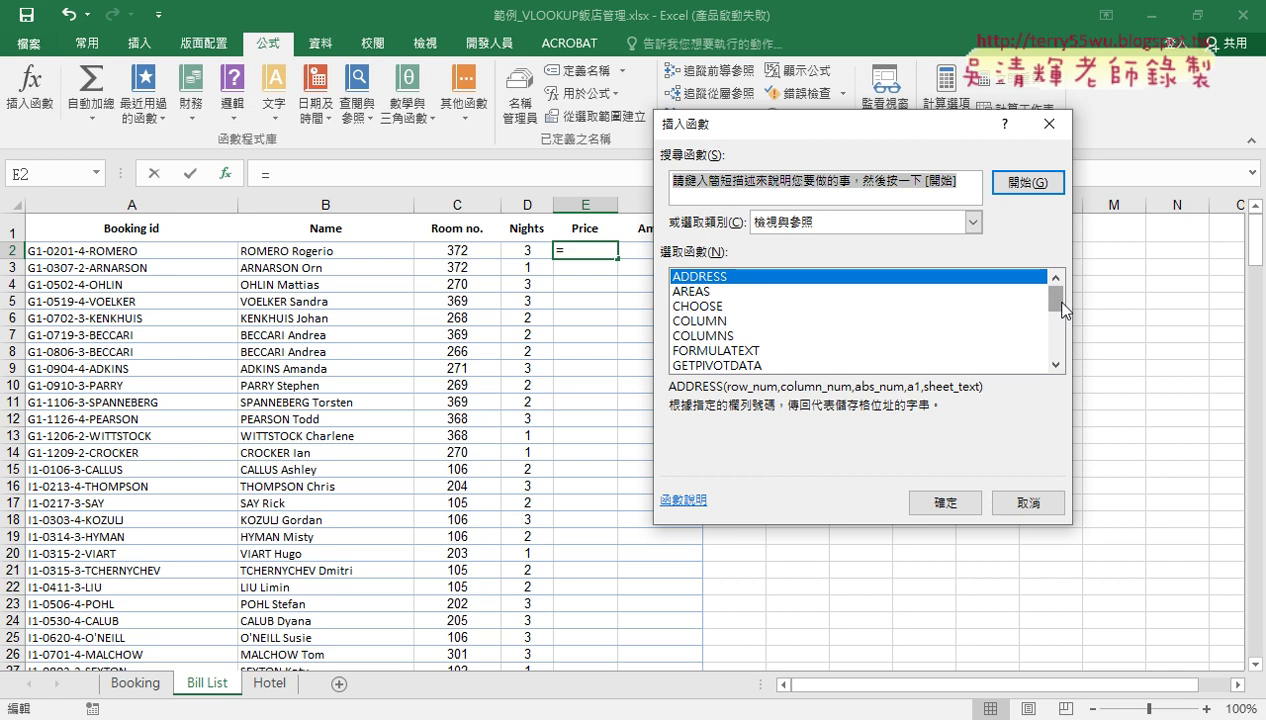
drag(1063, 310, 1057, 345)
click(795, 367)
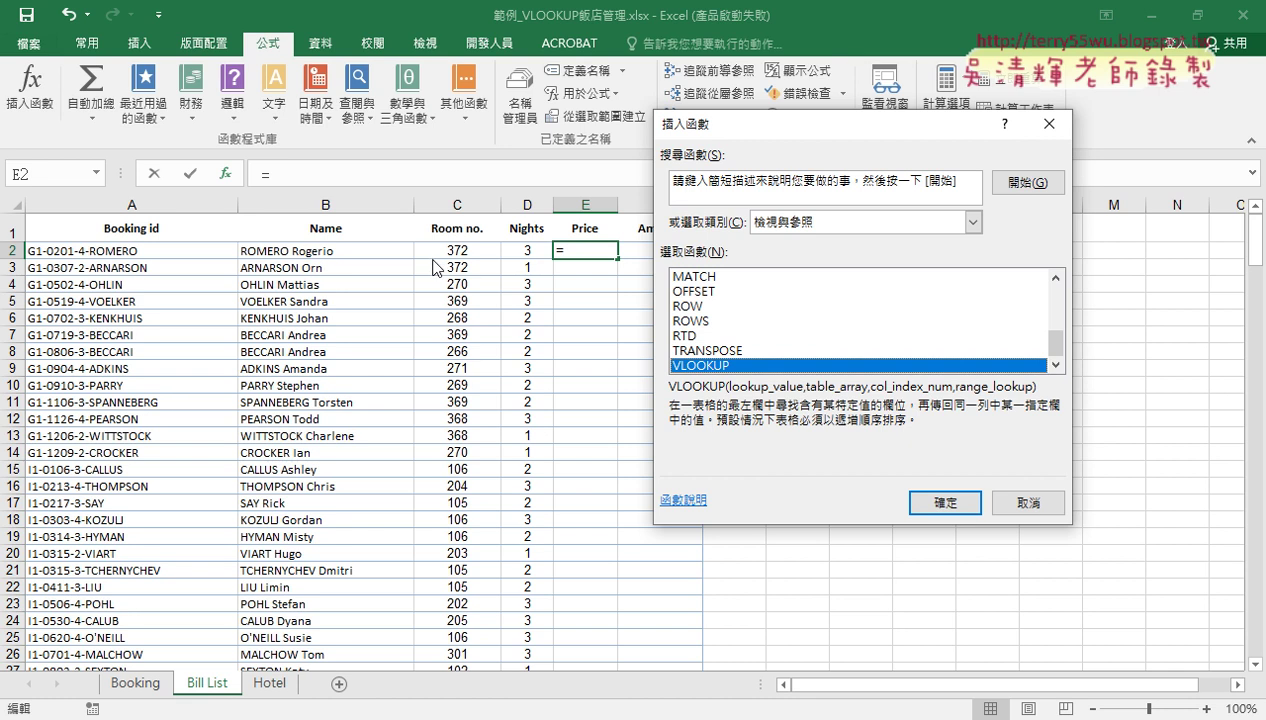
click(945, 502)
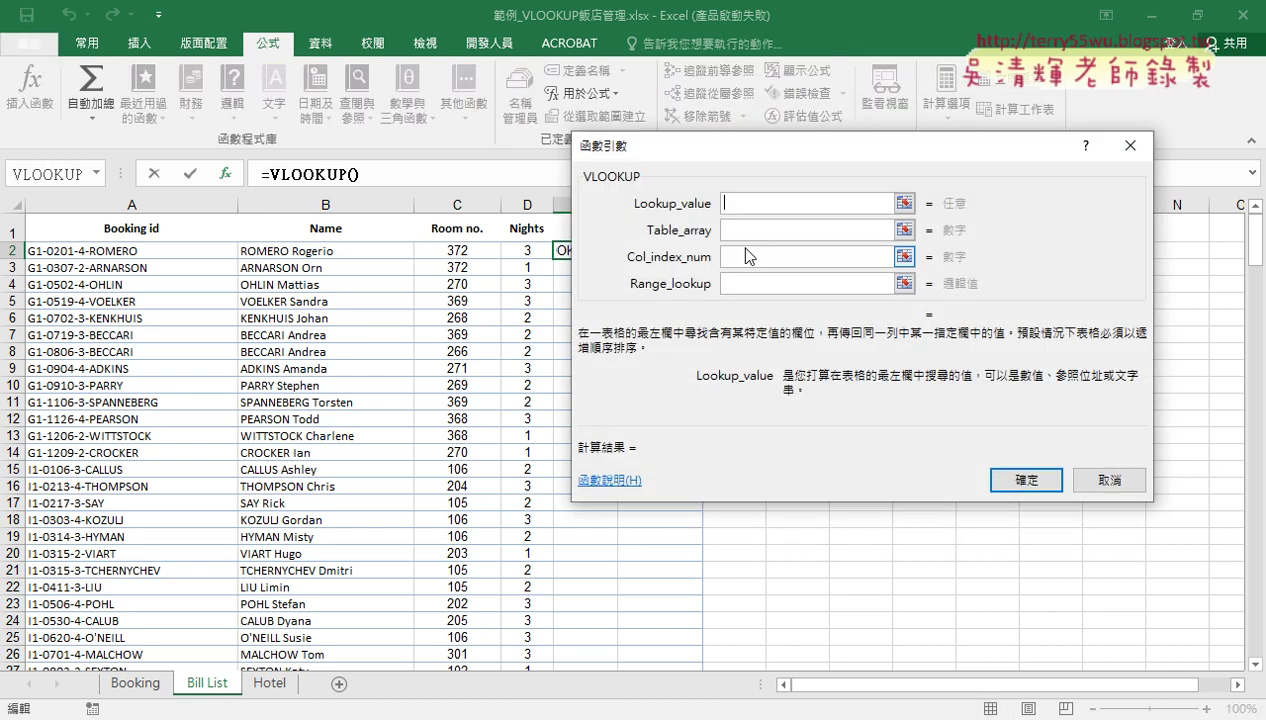
- Annotate how hotel code G1- from A2 and room 372 from C2 join into the Lookup_value
drag(738, 155, 828, 155)
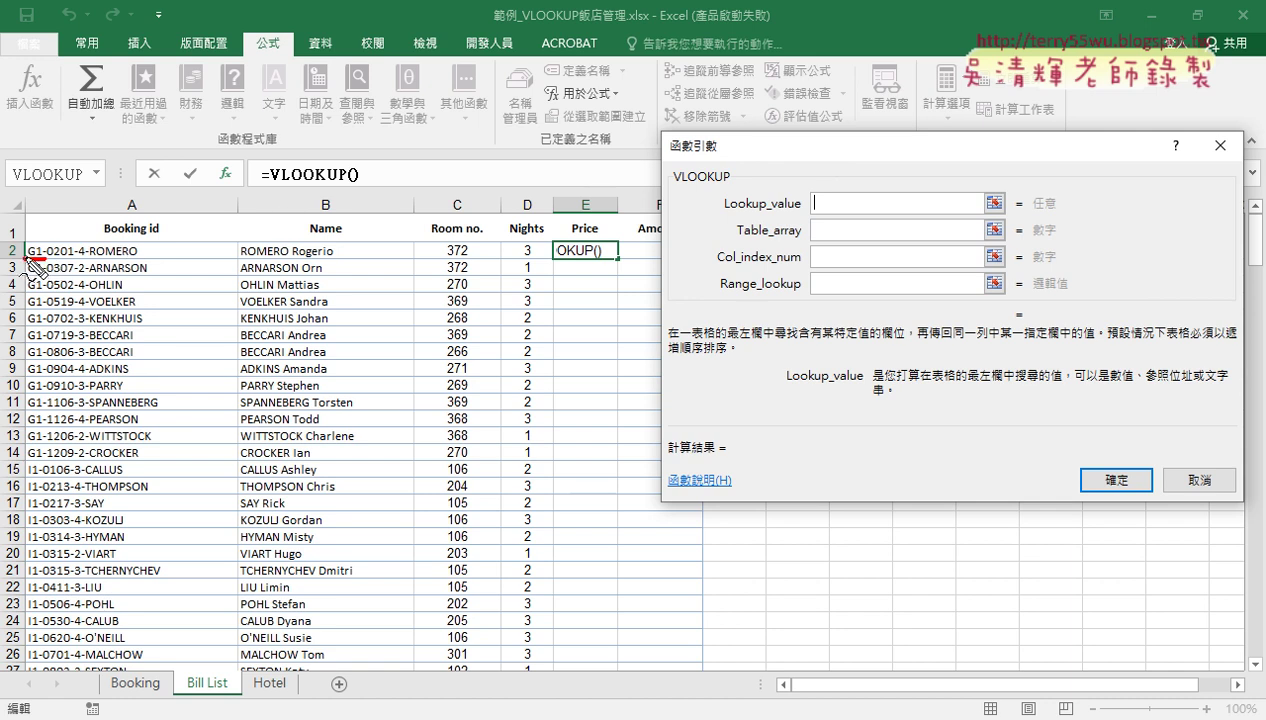
drag(30, 262, 27, 244)
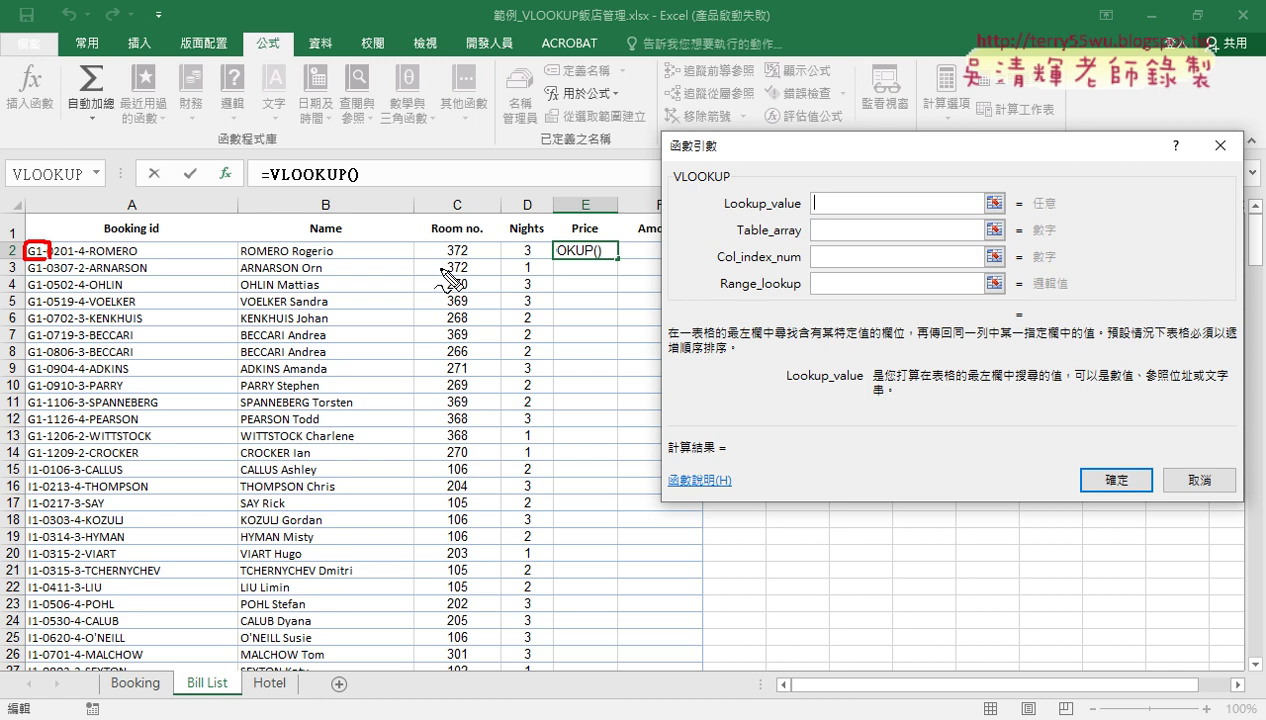
drag(435, 241, 480, 241)
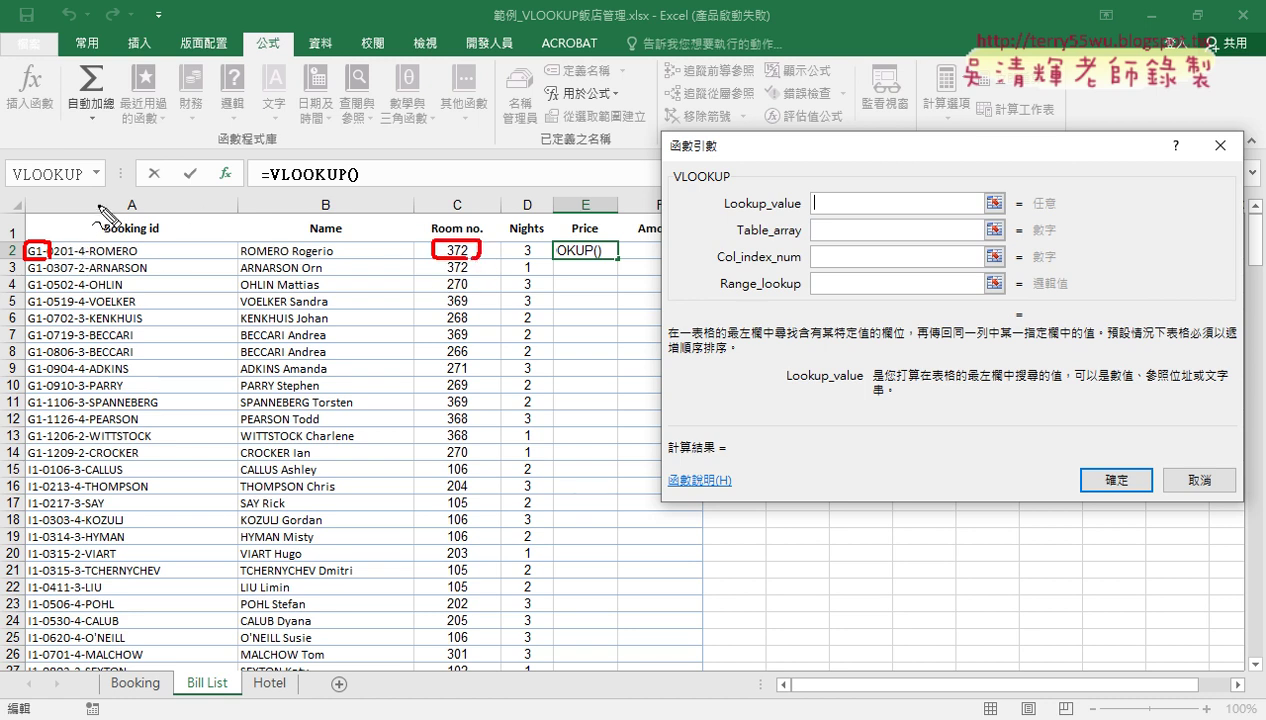
mouse_move(236, 236)
mouse_down()
mouse_move(236, 270)
mouse_move(268, 249)
mouse_up()
mouse_move(238, 203)
mouse_down()
mouse_move(405, 120)
mouse_move(790, 205)
mouse_move(782, 215)
mouse_up()
drag(875, 213, 828, 204)
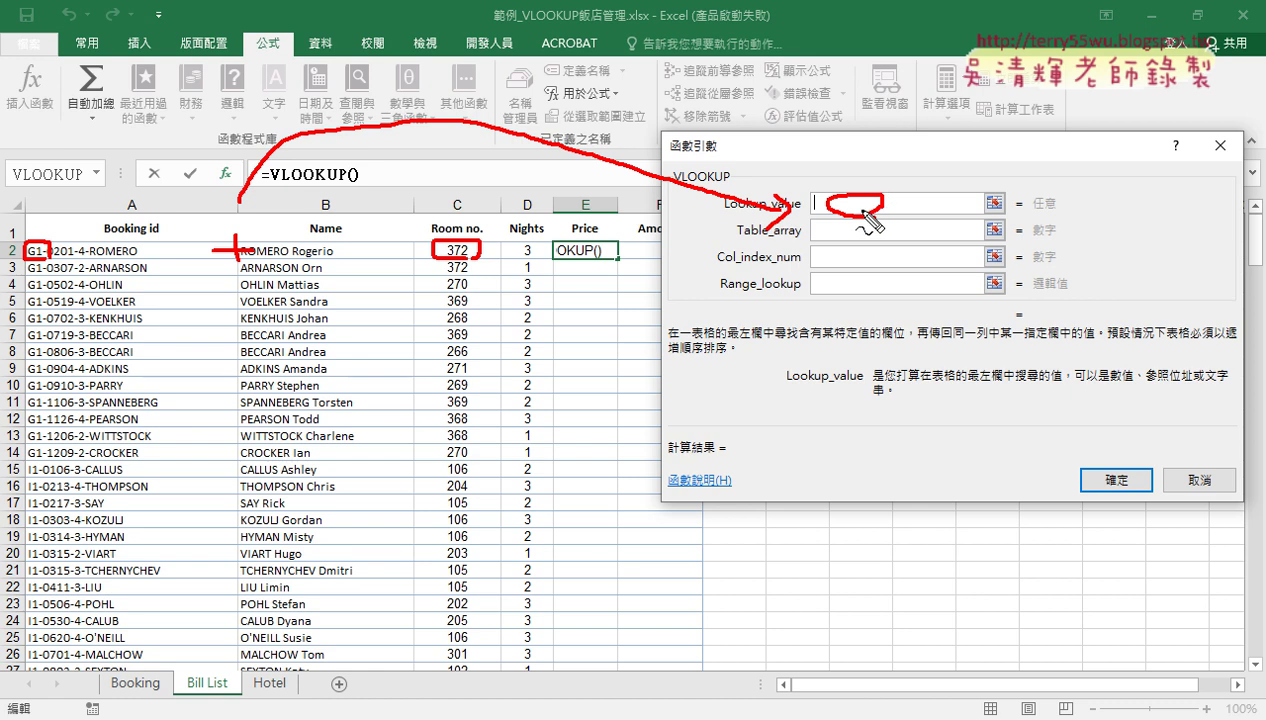
- Clear the annotations, cancel the unfinished VLOOKUP, and return to editing E2
key(Escape)
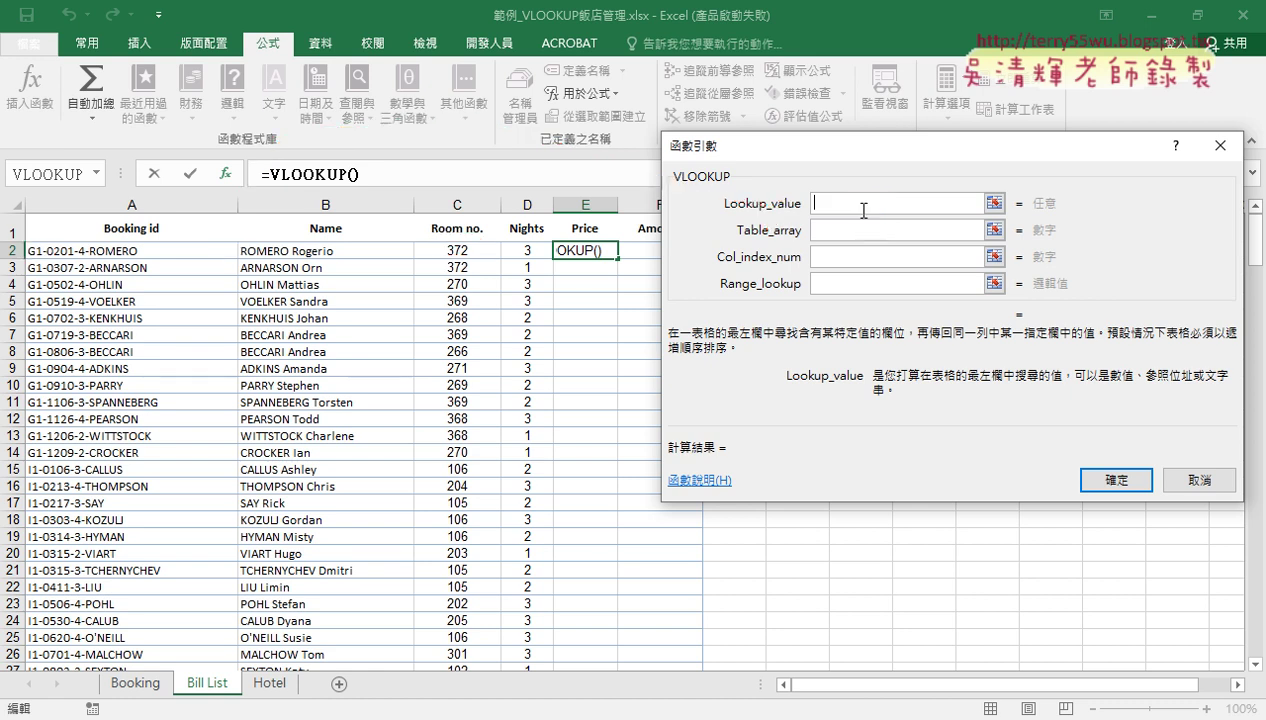
click(1199, 480)
click(338, 168)
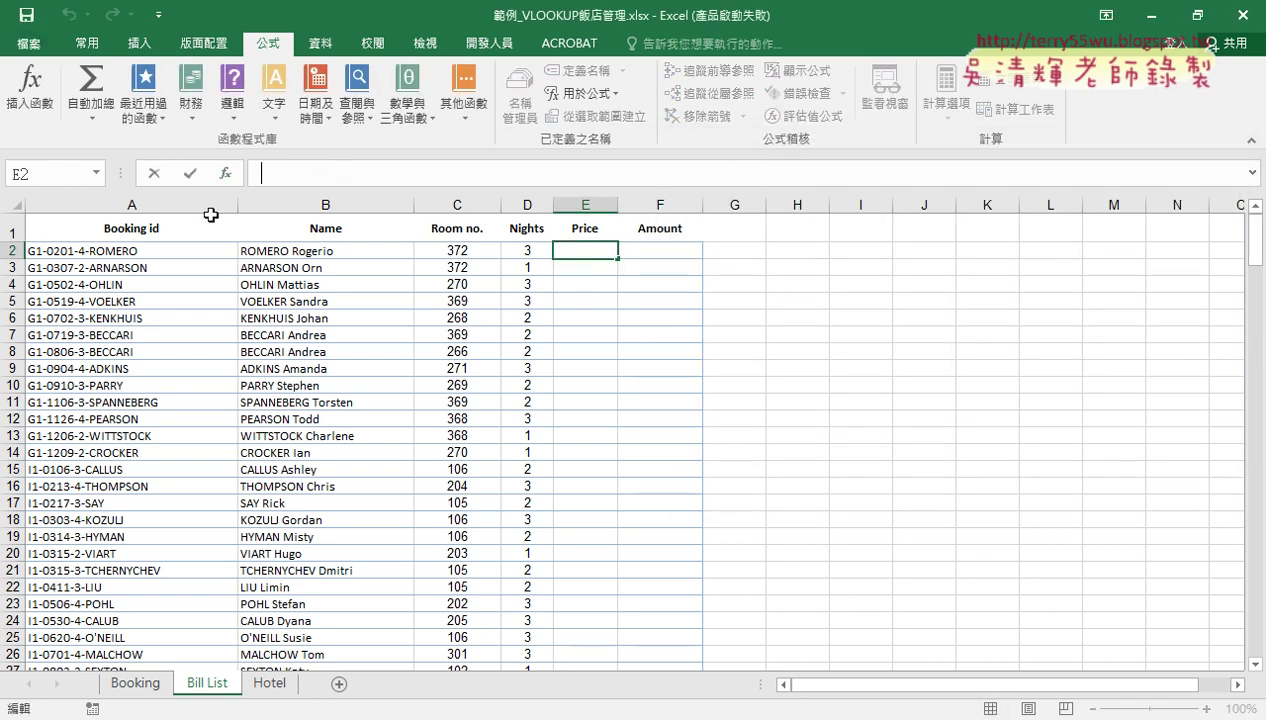
- Choose the LEFT function from the Text category for cell E2
click(226, 173)
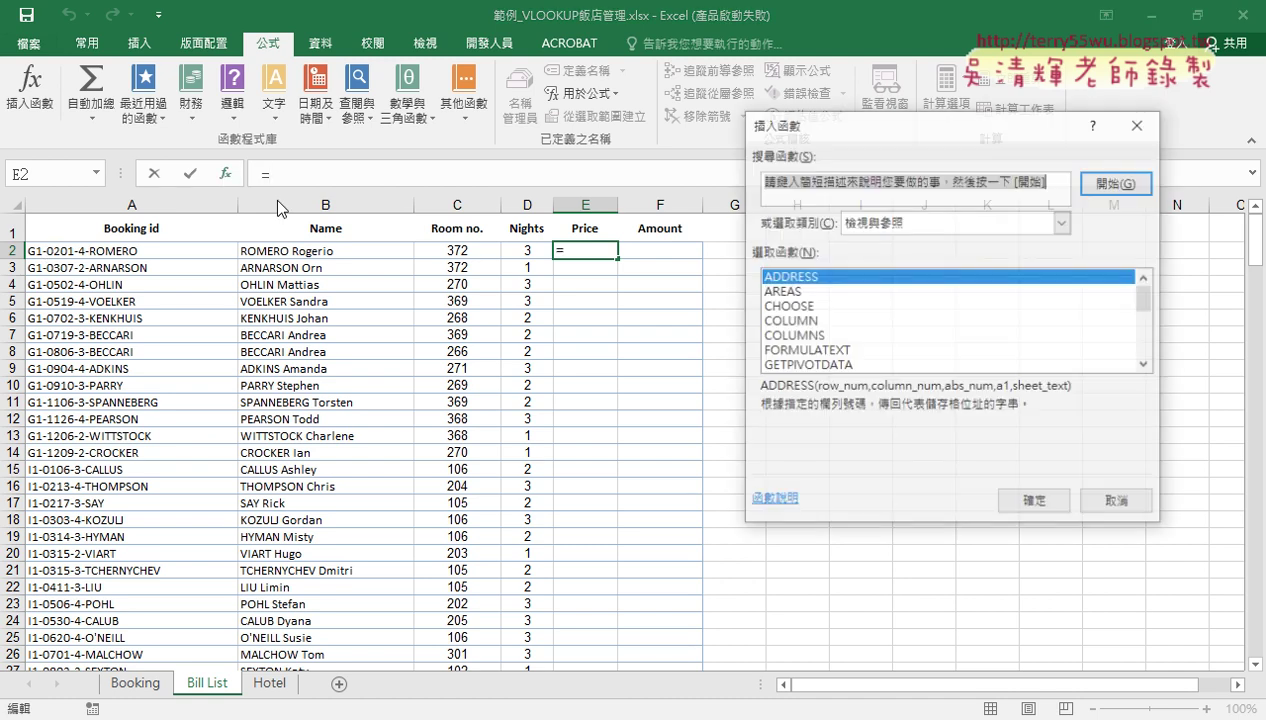
click(930, 222)
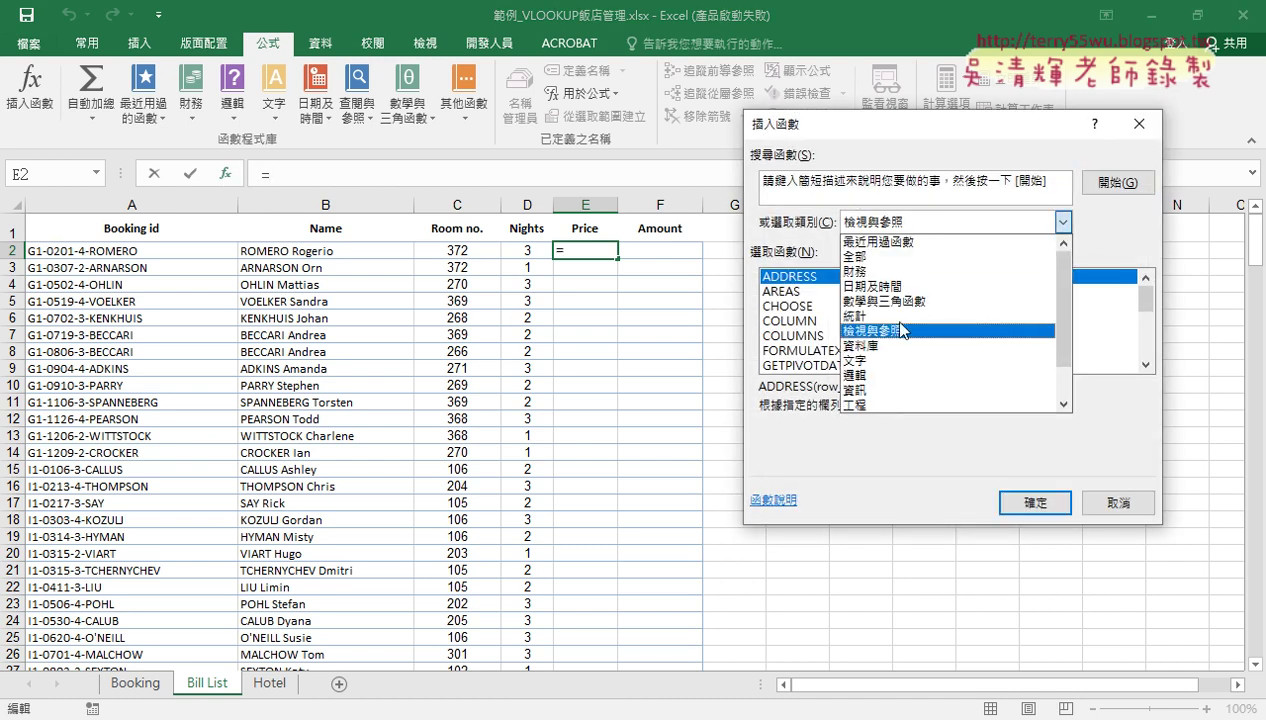
click(886, 362)
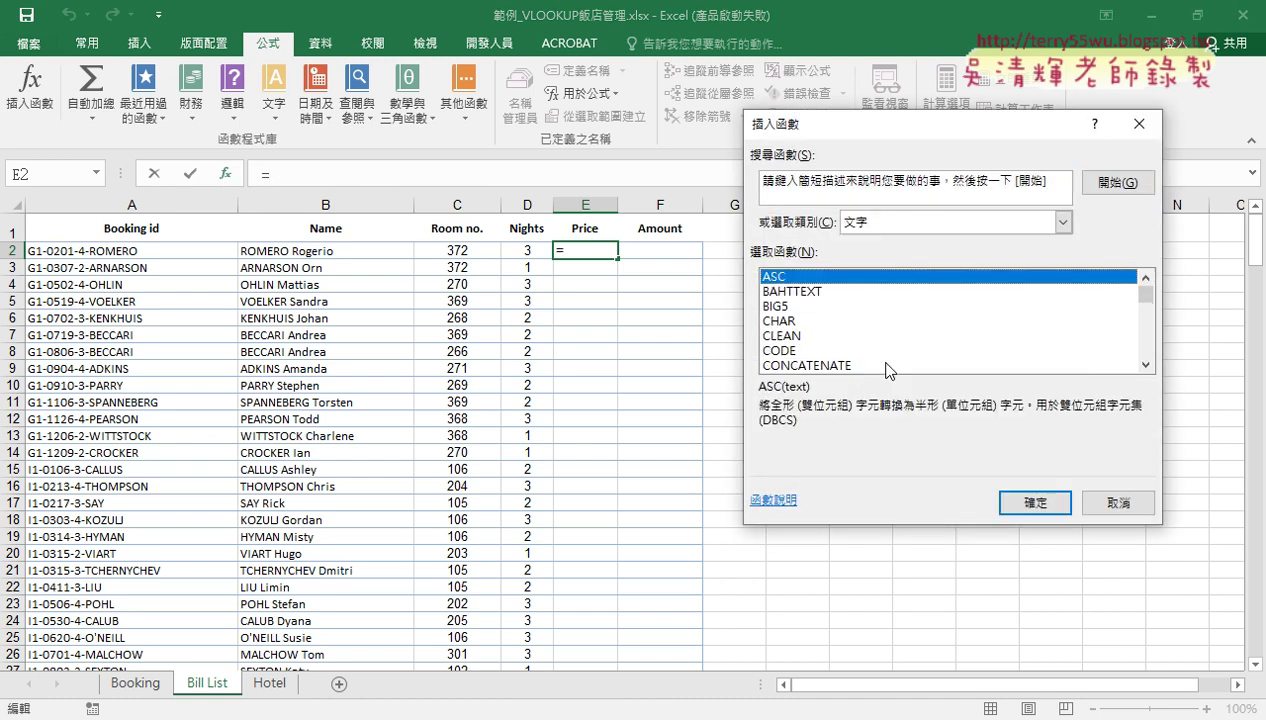
click(1146, 365)
click(1146, 365)
click(1146, 365)
click(1146, 365)
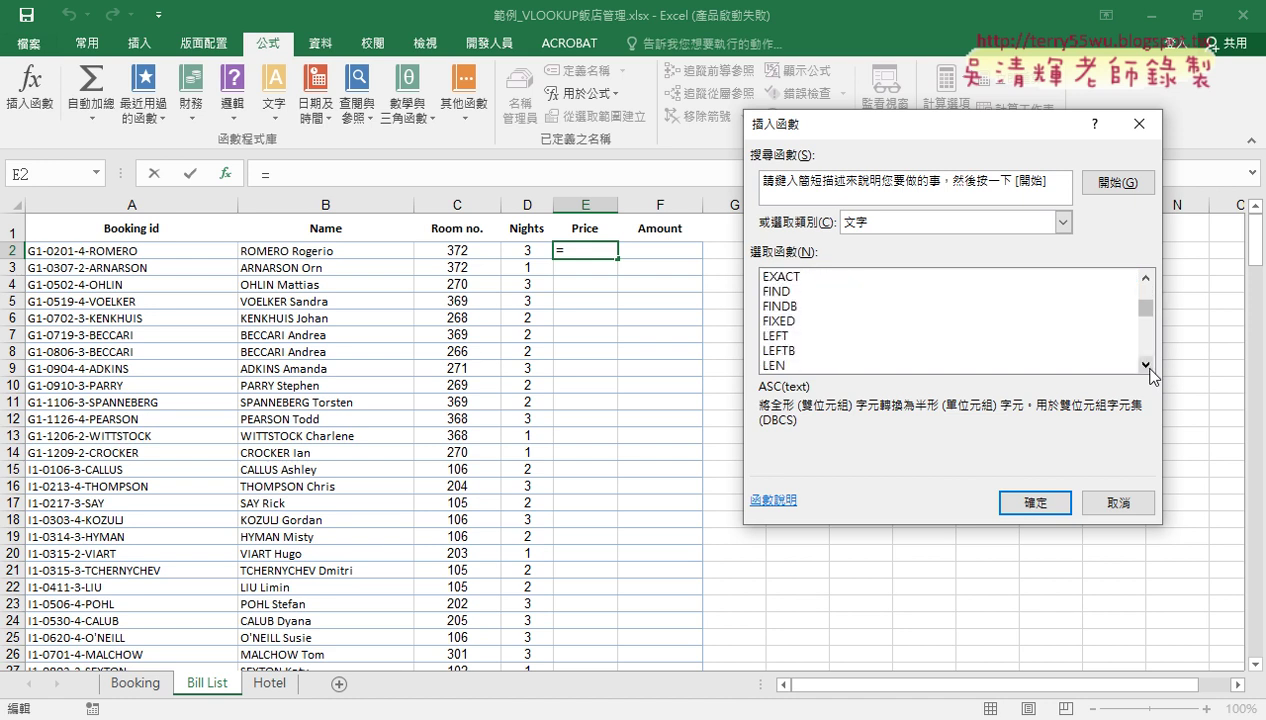
click(1146, 365)
click(1146, 365)
click(827, 307)
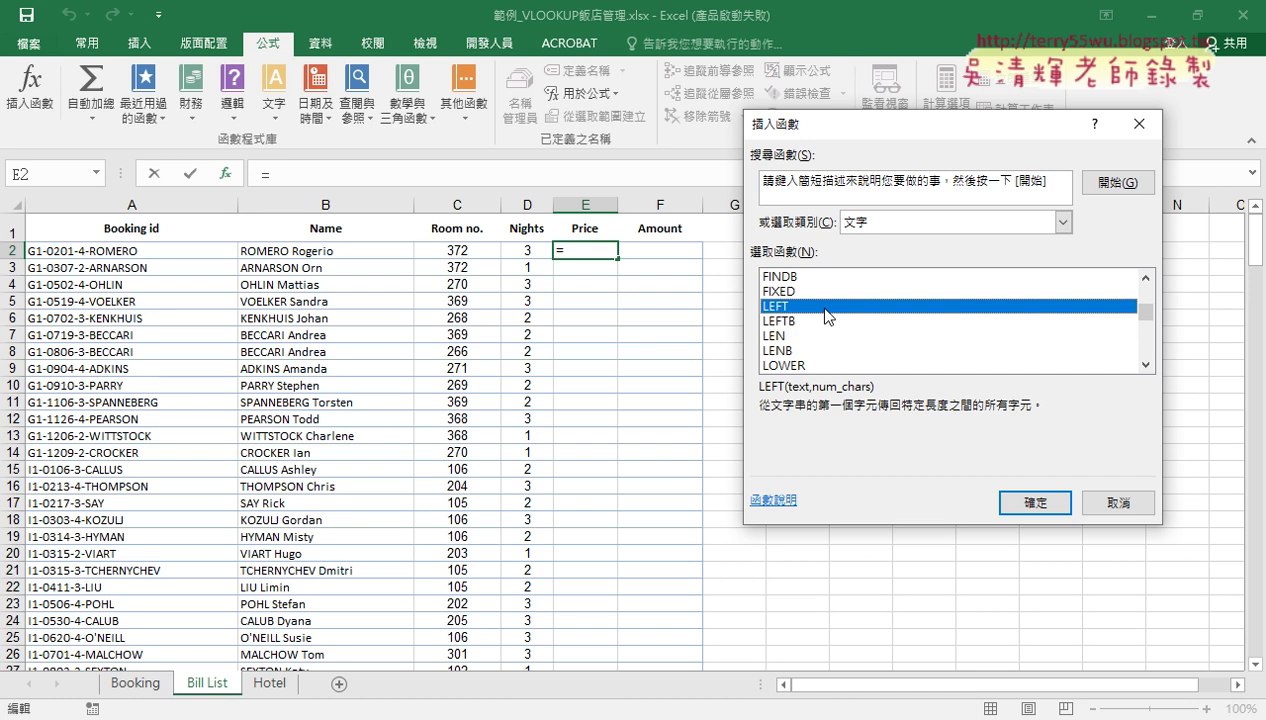
click(1008, 502)
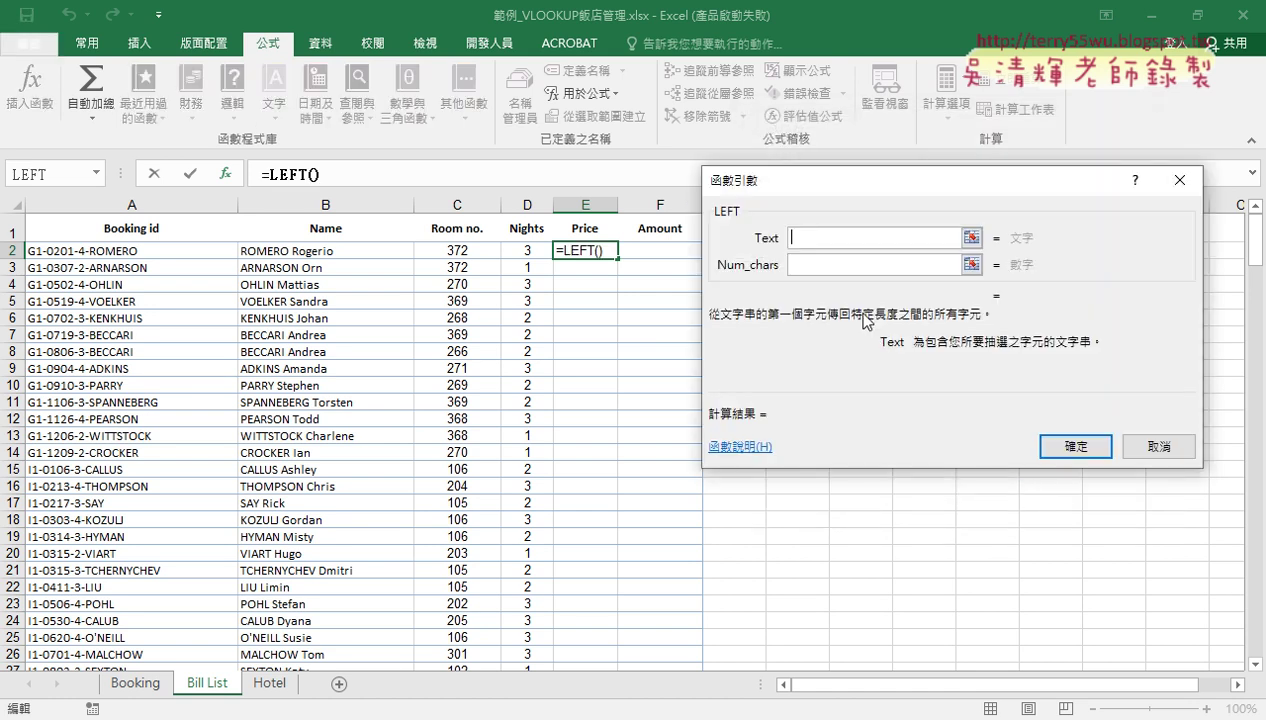
- Set LEFT's Text to A2 and Num_chars to 3, giving =LEFT(A2,3)
click(125, 250)
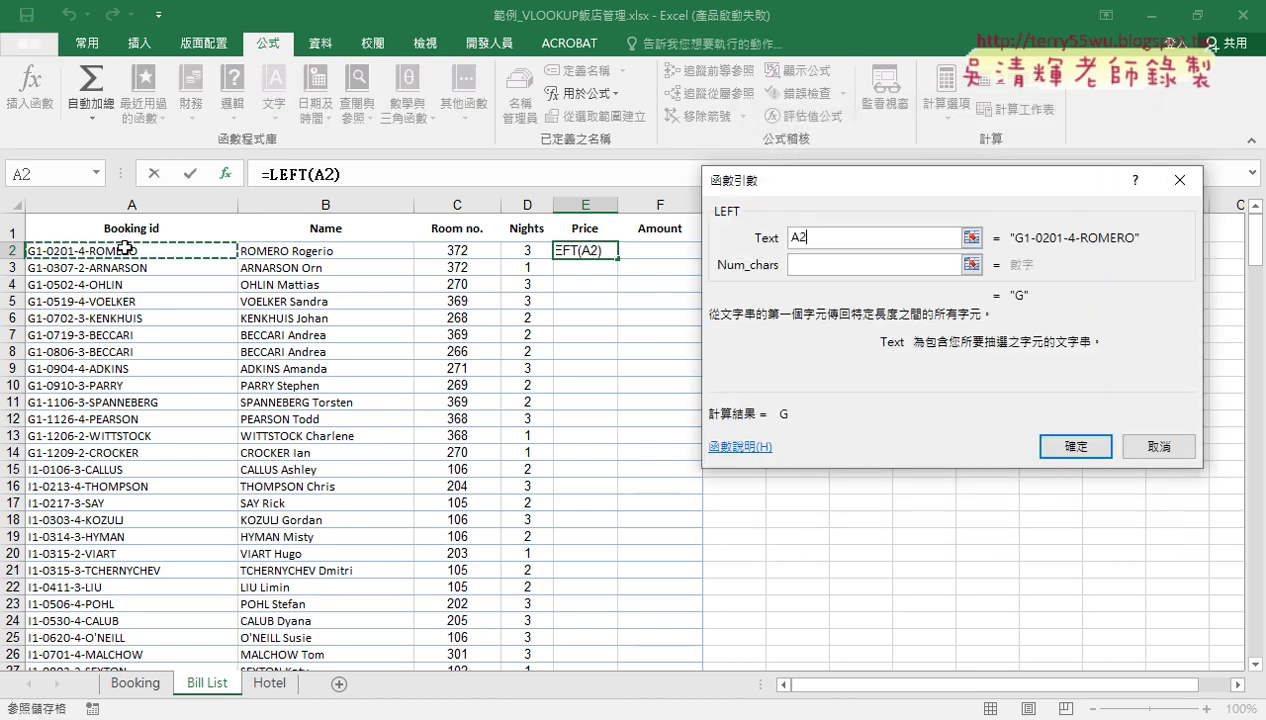
click(825, 267)
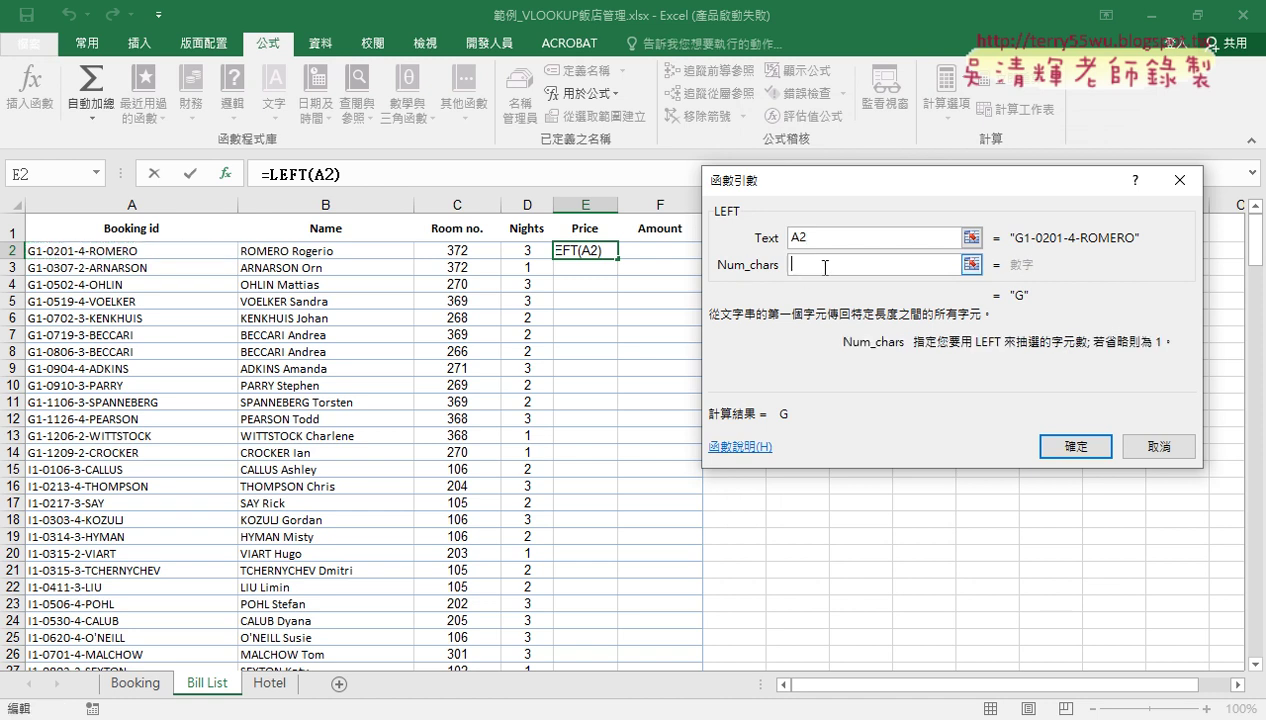
text(3)
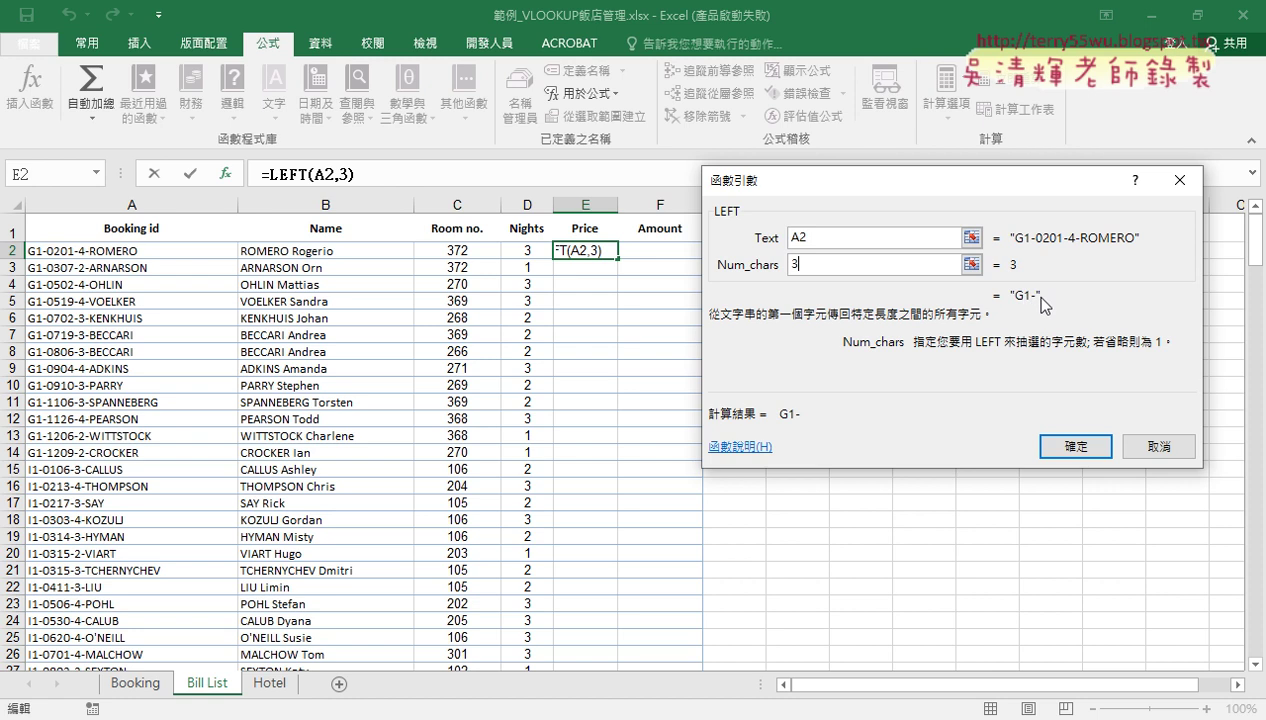
click(1075, 448)
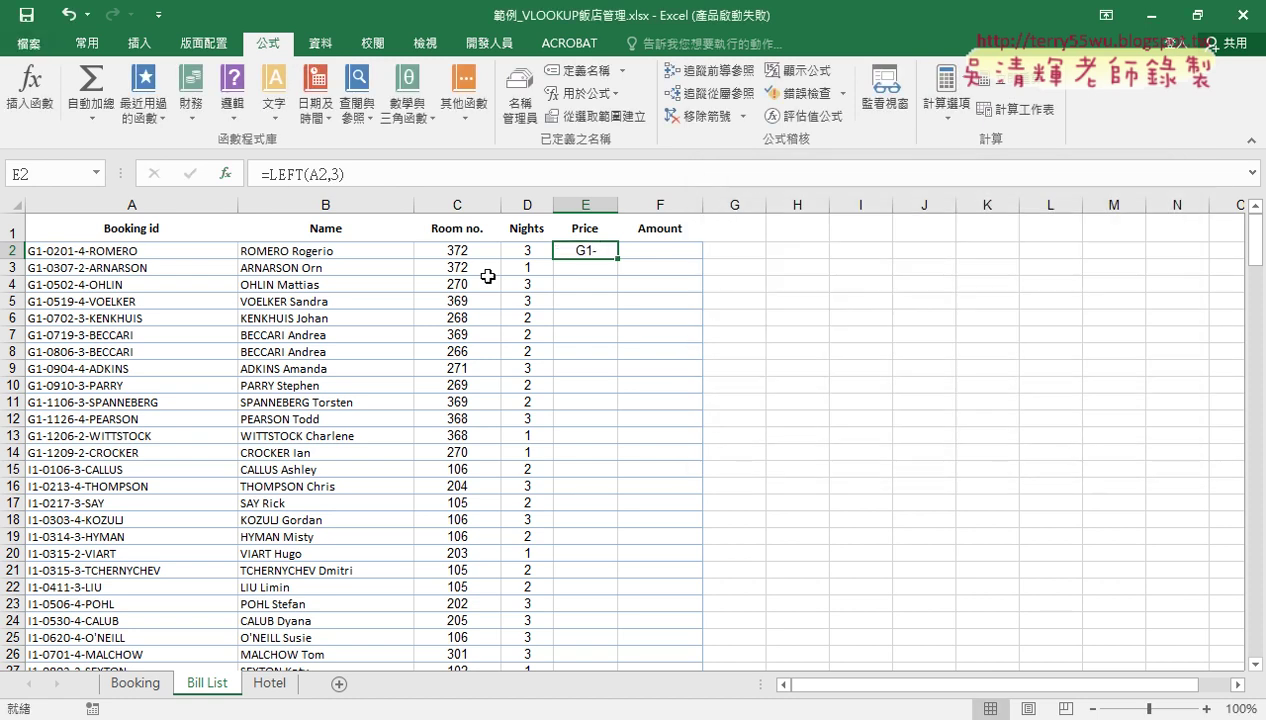
- Extend E2 to =LEFT(A2,3)&C2, producing the key G1-372
click(407, 175)
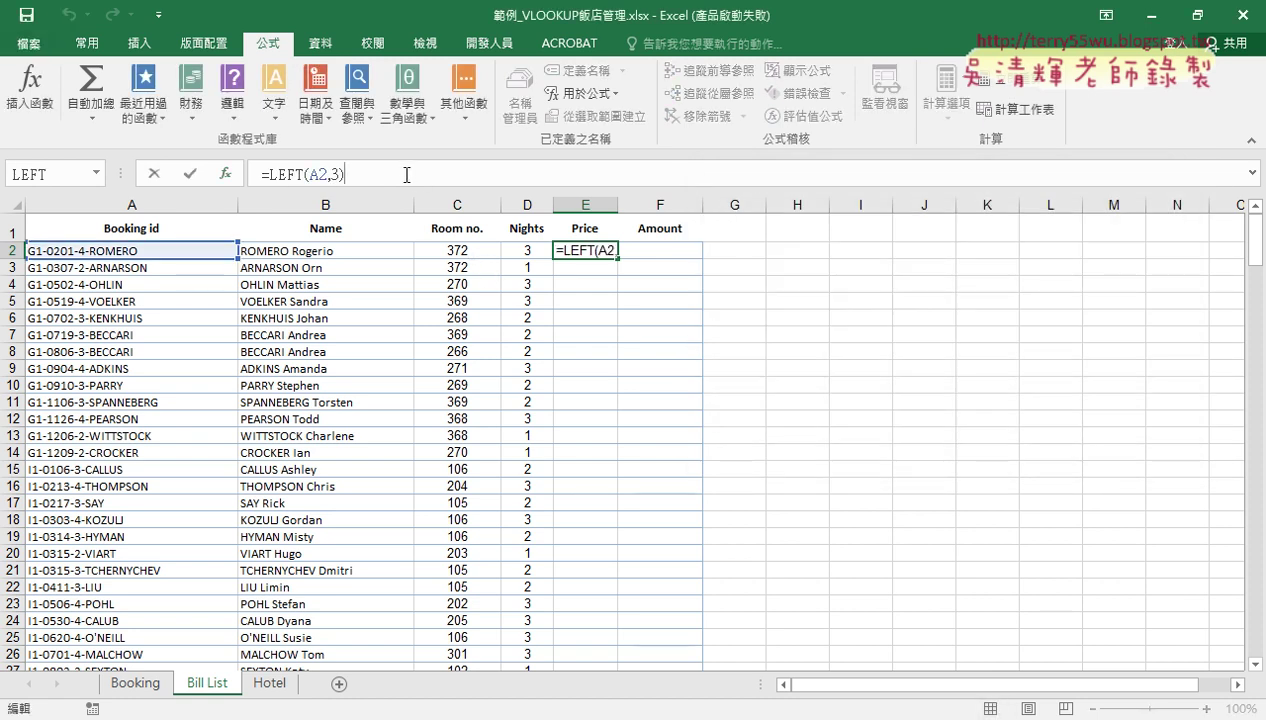
text(&)
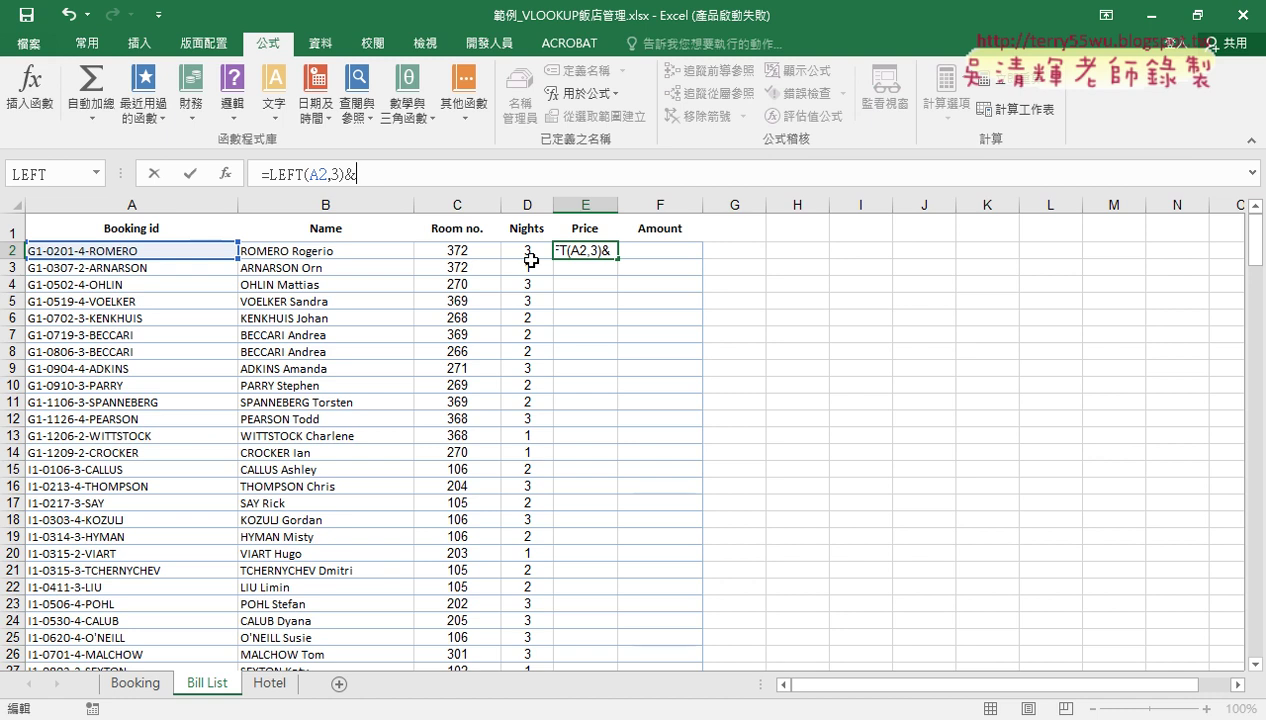
click(467, 253)
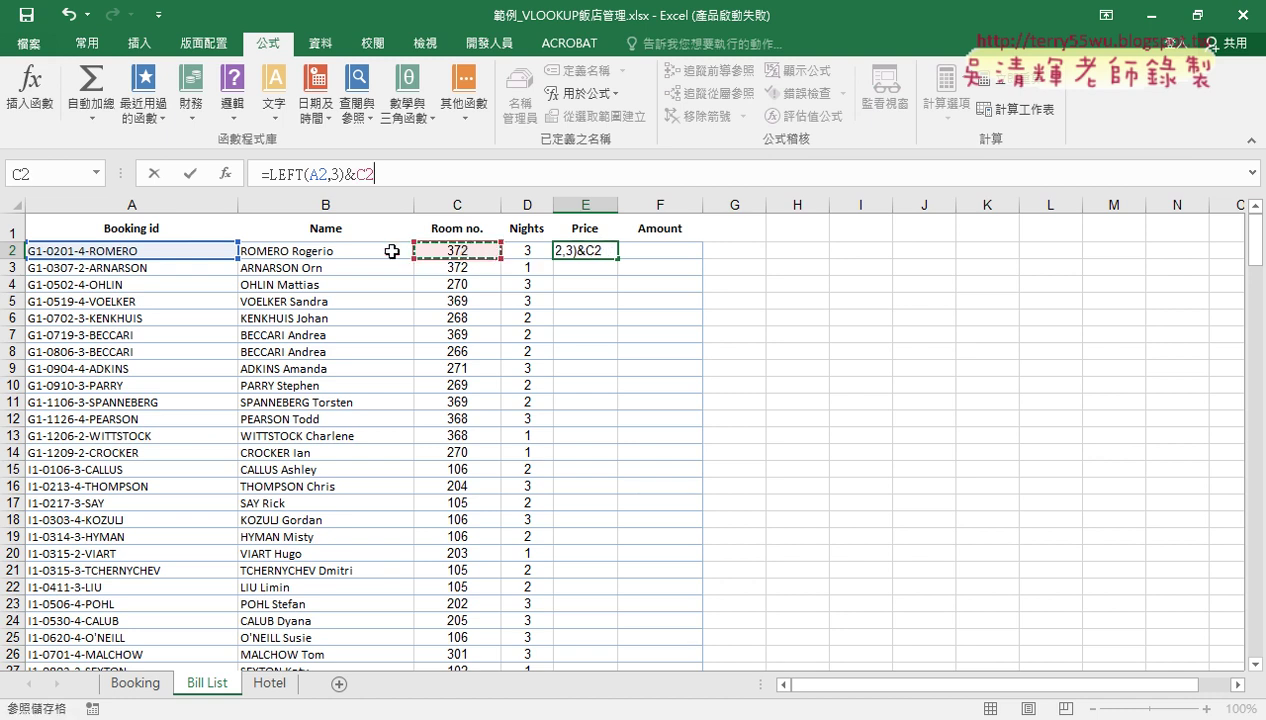
click(188, 174)
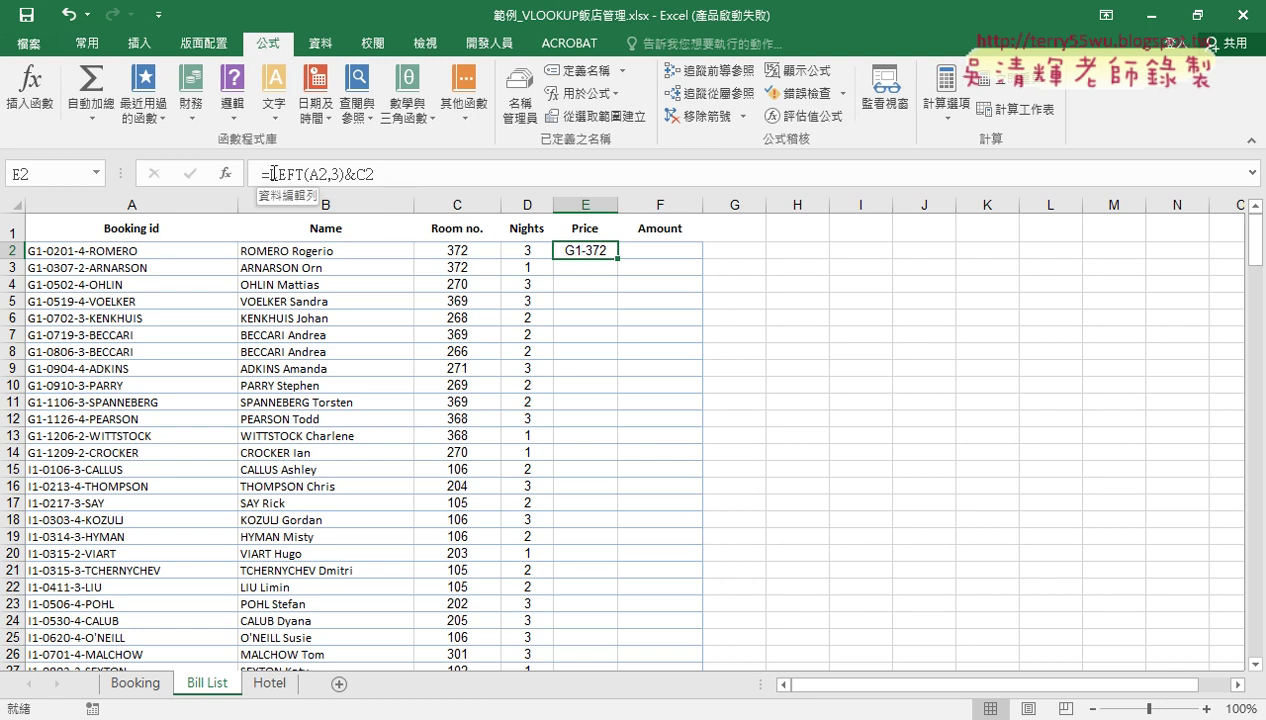
- Cut the LEFT(A2,3)&C2 expression from the E2 formula, leaving only "="
drag(270, 175, 386, 177)
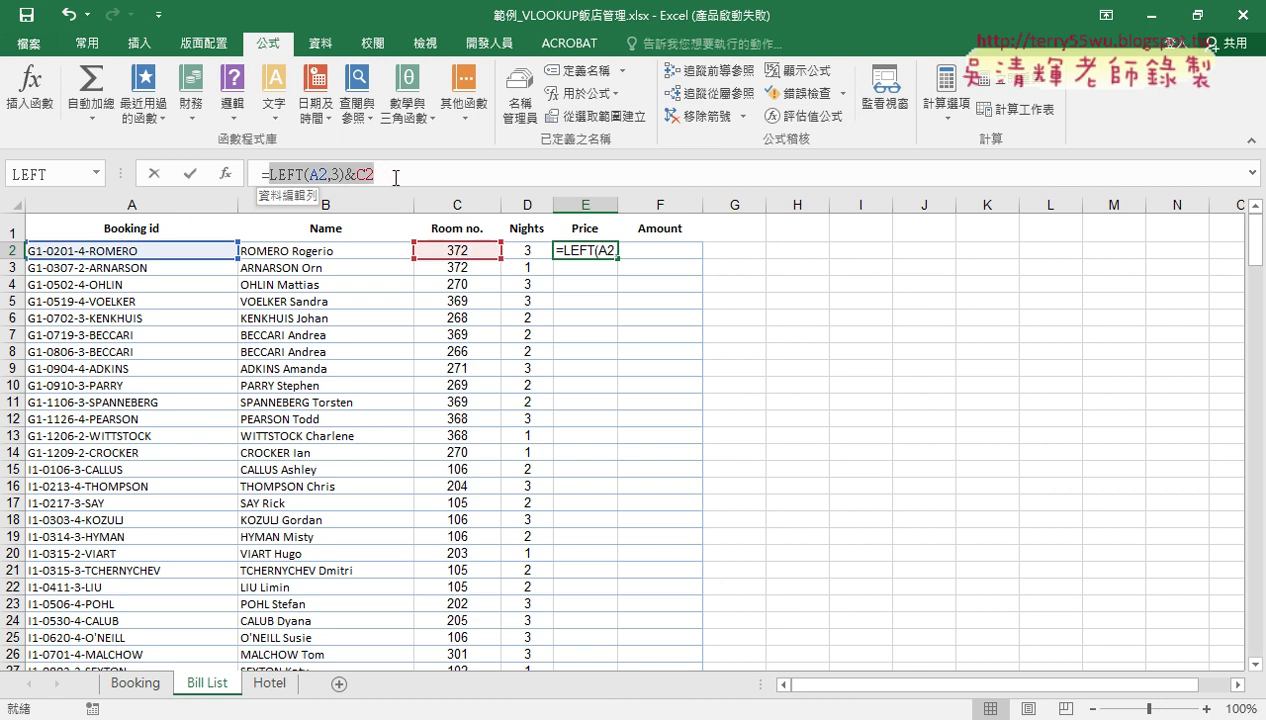
right_click(308, 175)
click(353, 186)
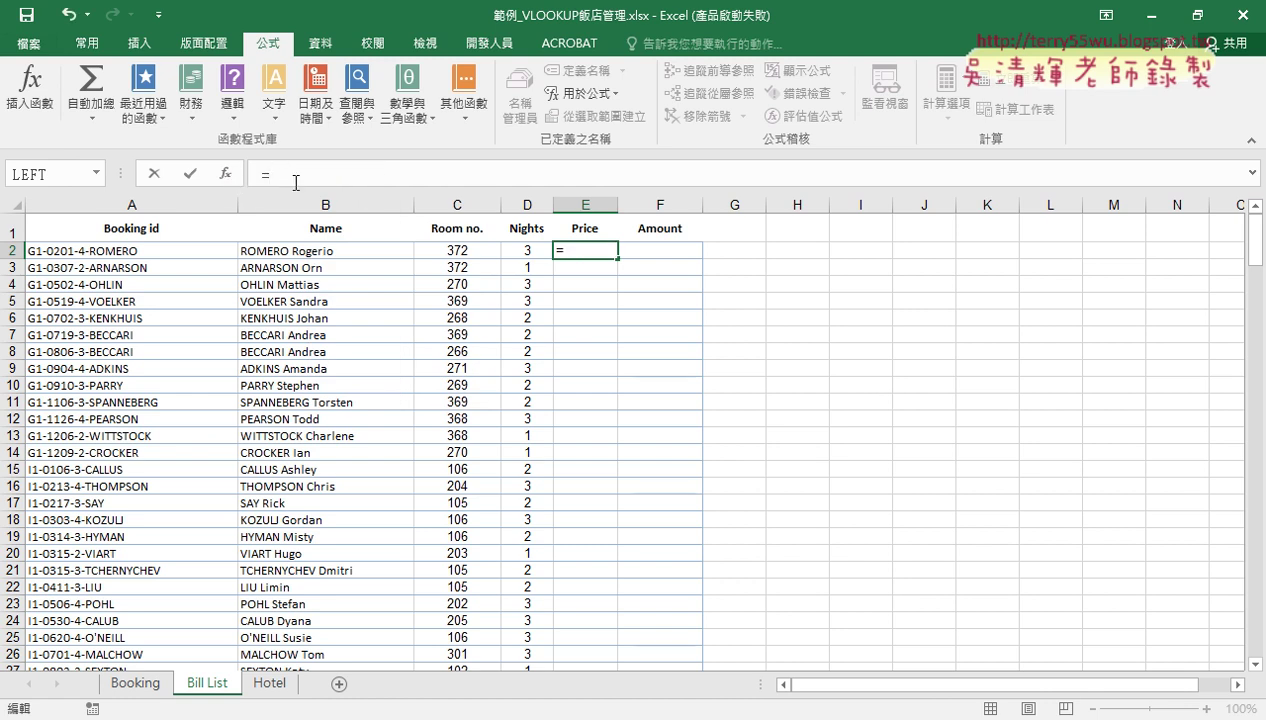
- Insert VLOOKUP from Lookup & Reference into cell E2
click(229, 178)
click(900, 222)
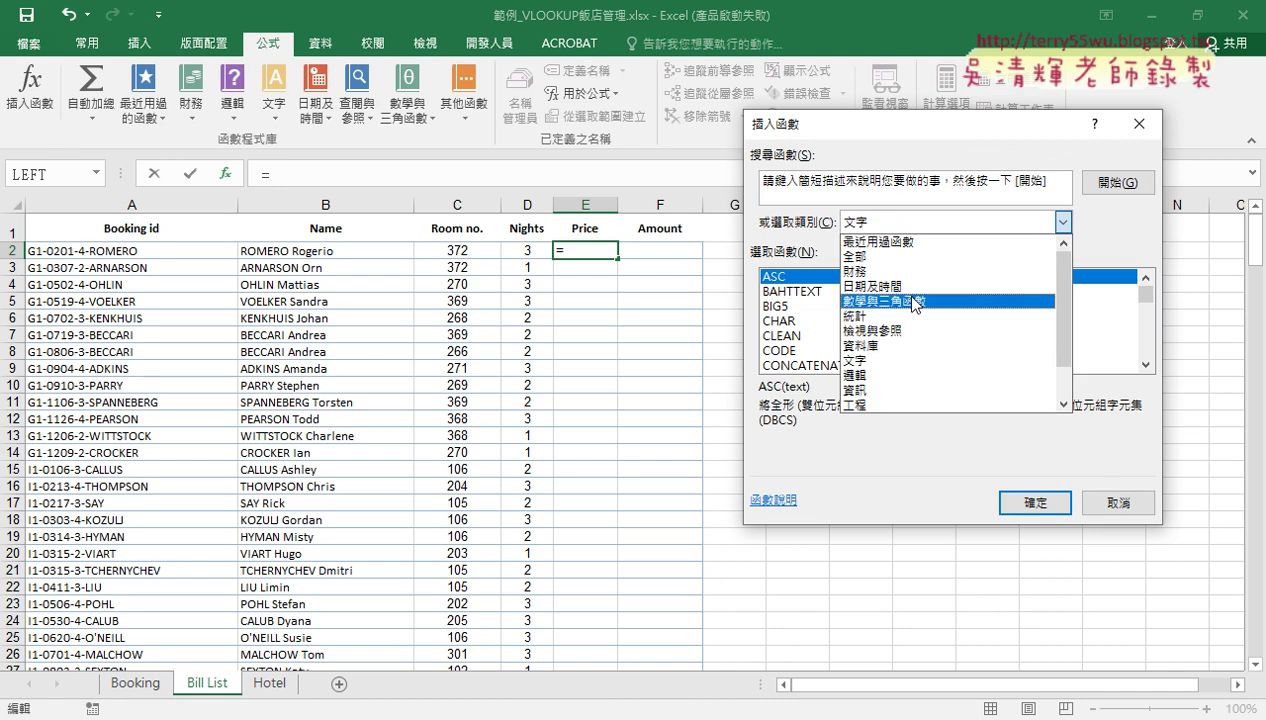
click(870, 330)
click(1147, 364)
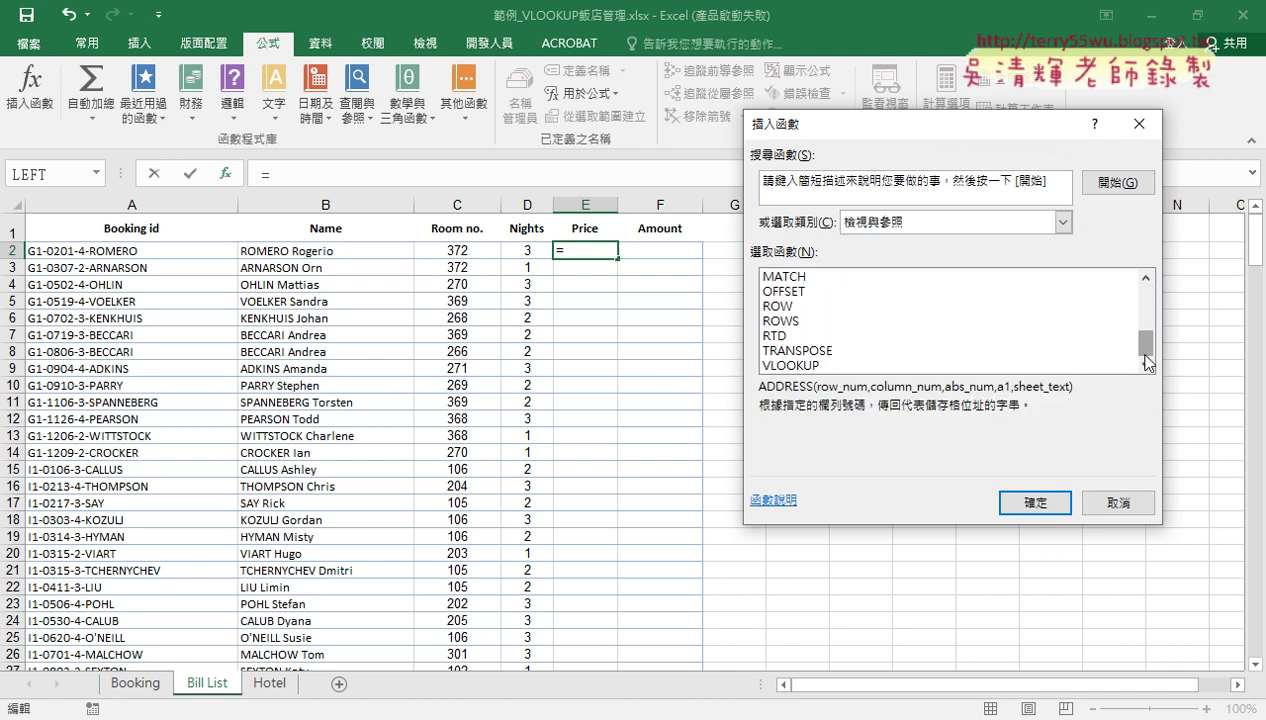
click(805, 365)
double_click(805, 365)
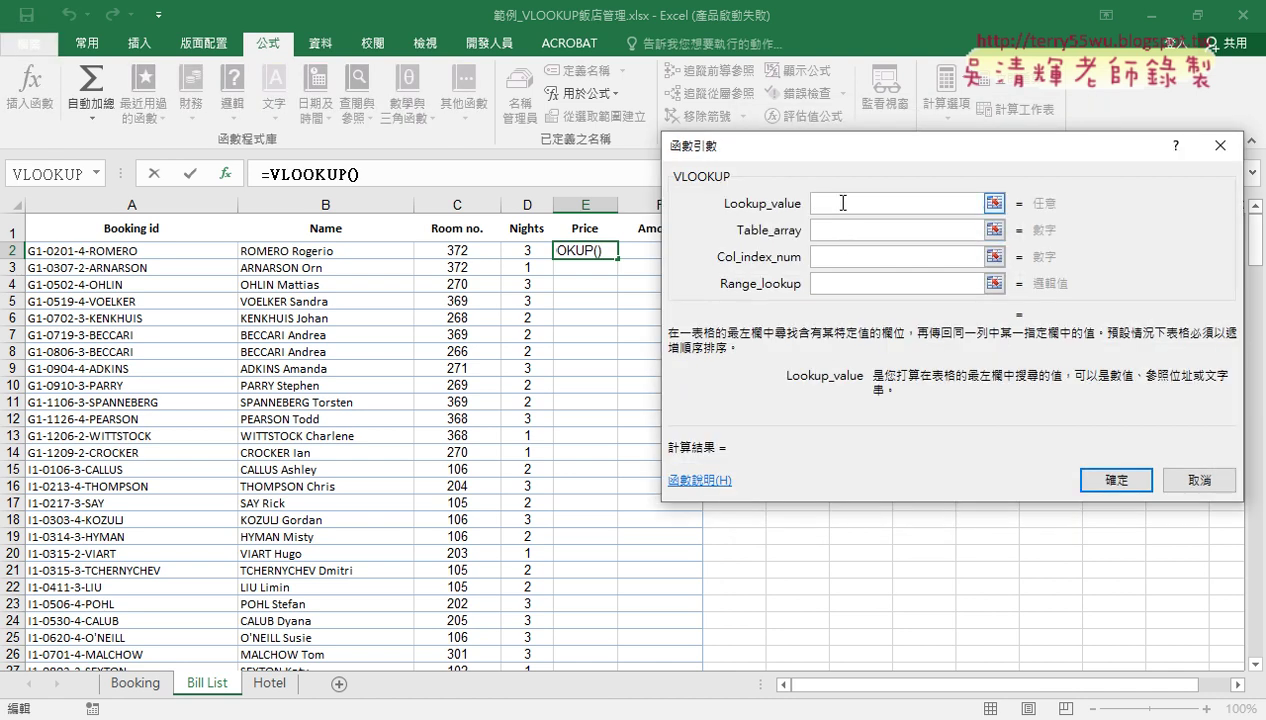
- Paste LEFT(A2,3)&C2 as the Lookup_value, annotating the hotel code and room number parts
right_click(843, 203)
click(877, 277)
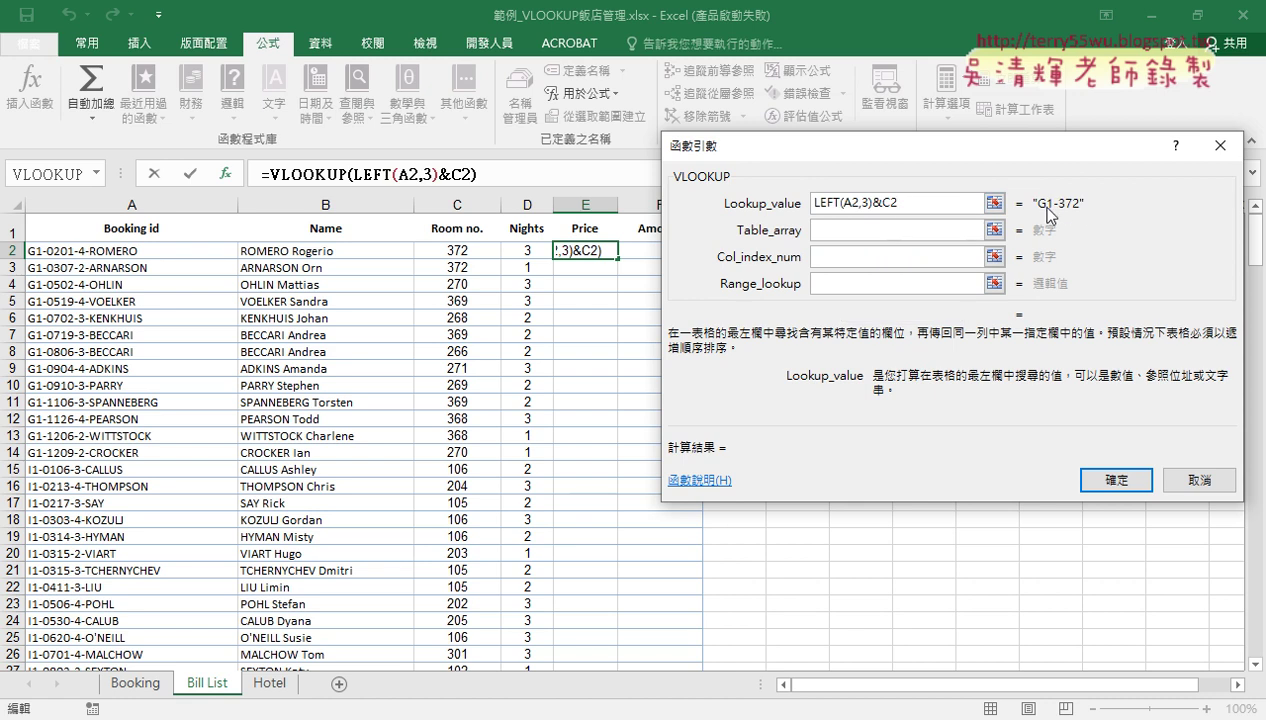
drag(950, 203, 772, 206)
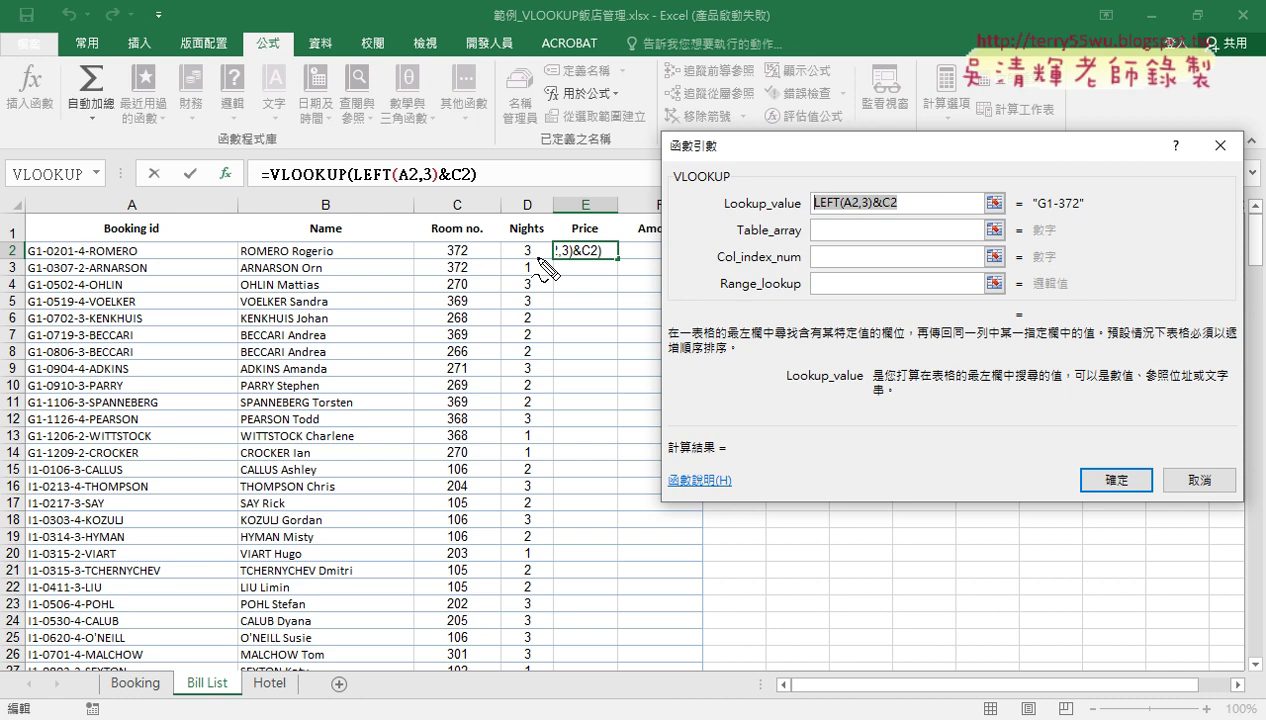
drag(60, 259, 26, 259)
drag(429, 259, 471, 256)
mouse_move(249, 247)
mouse_down()
mouse_move(305, 245)
mouse_move(287, 229)
mouse_move(815, 189)
mouse_move(906, 211)
mouse_up()
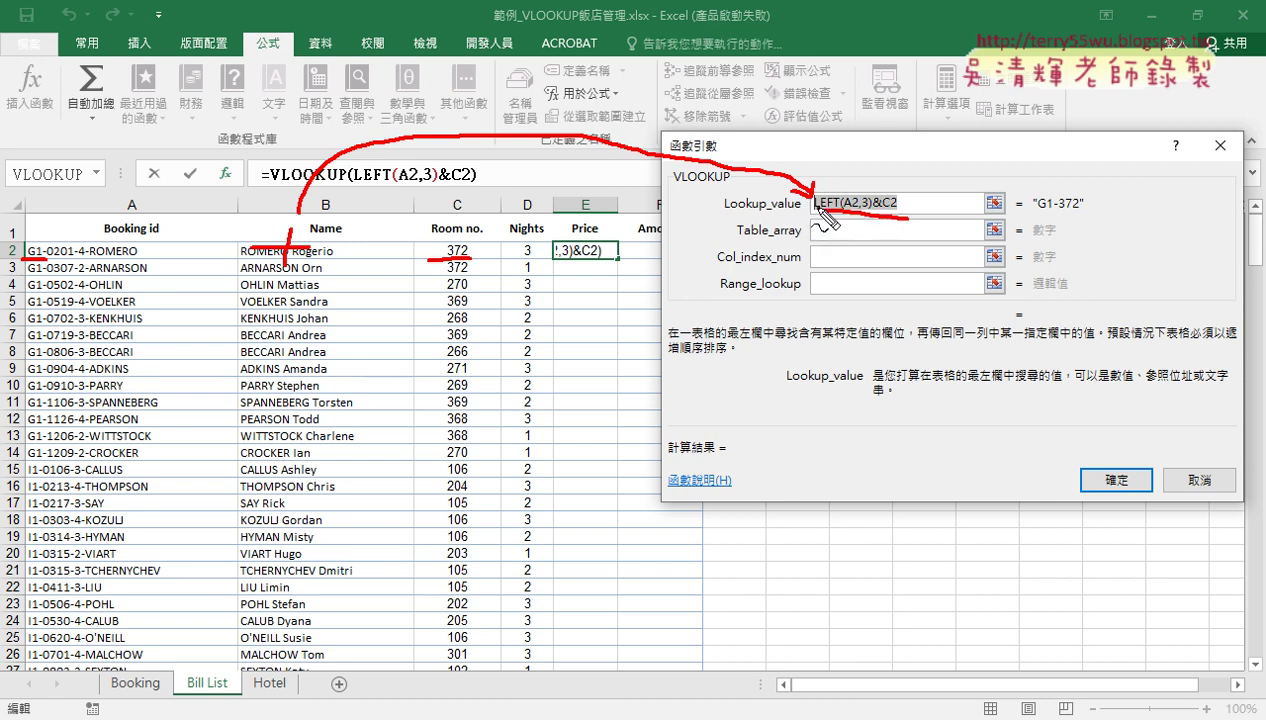
key(Escape)
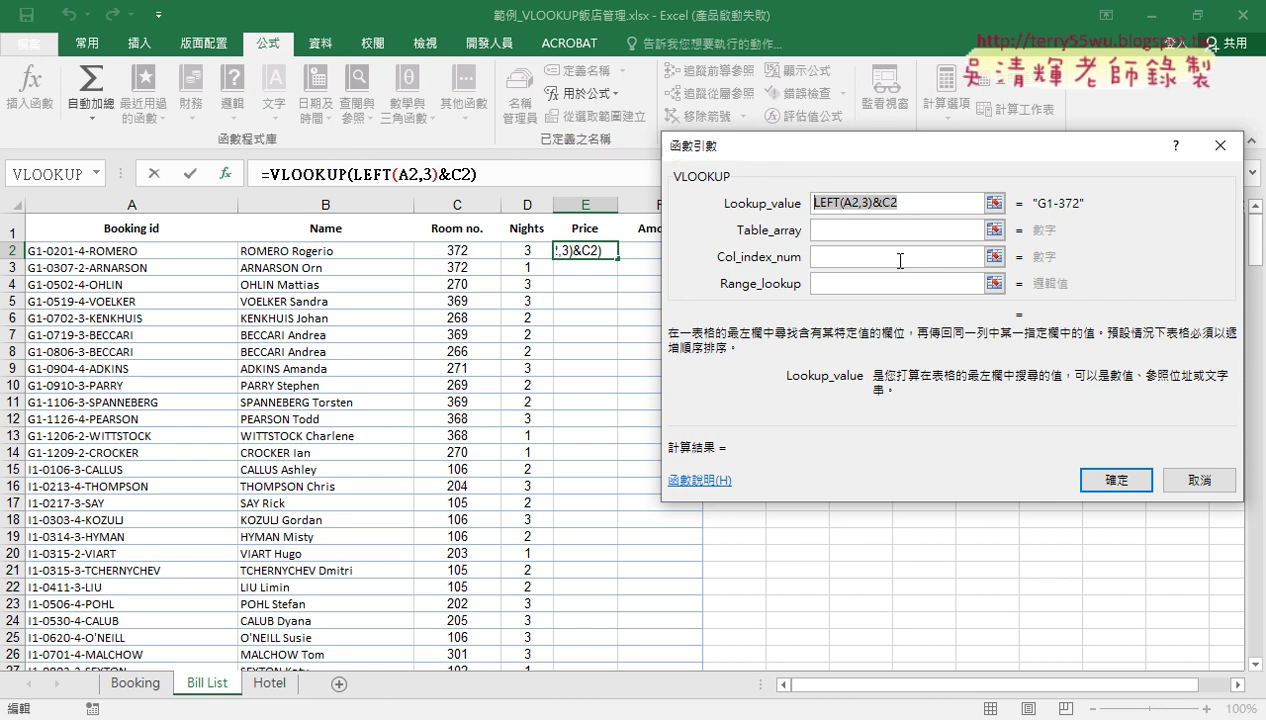
- Set Table_array to the LookupPrice named range
click(845, 231)
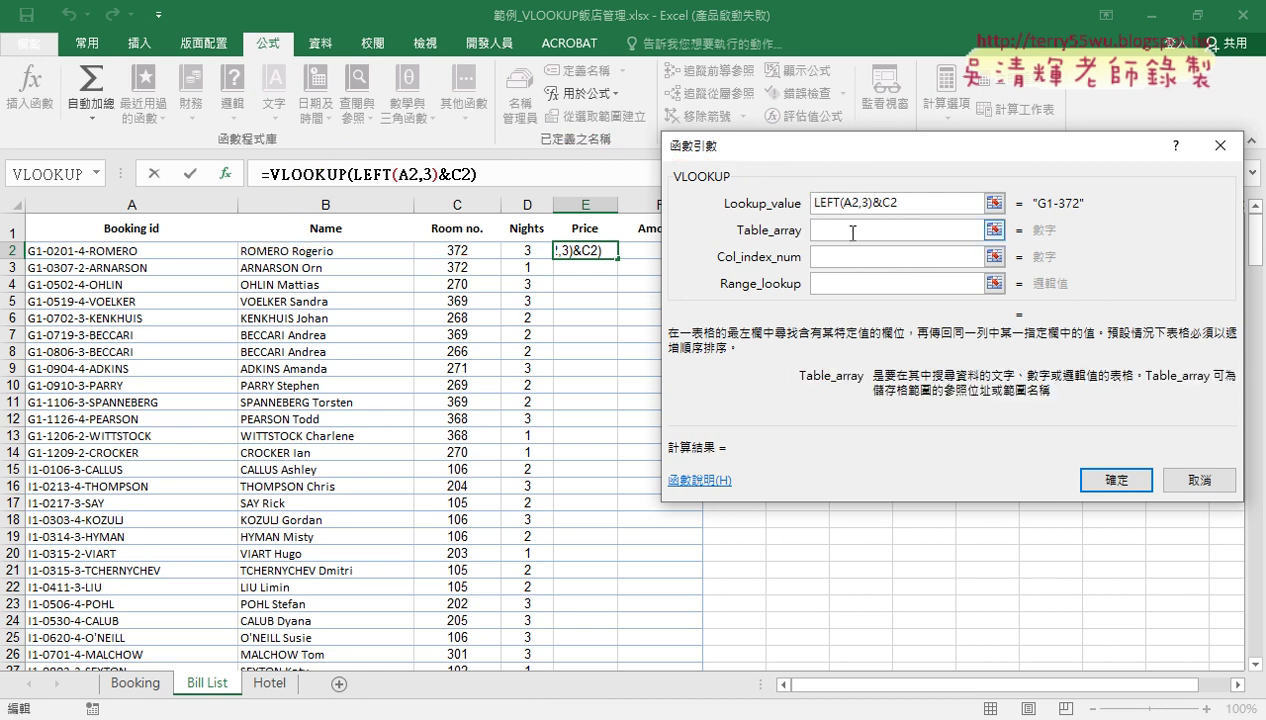
key(F3)
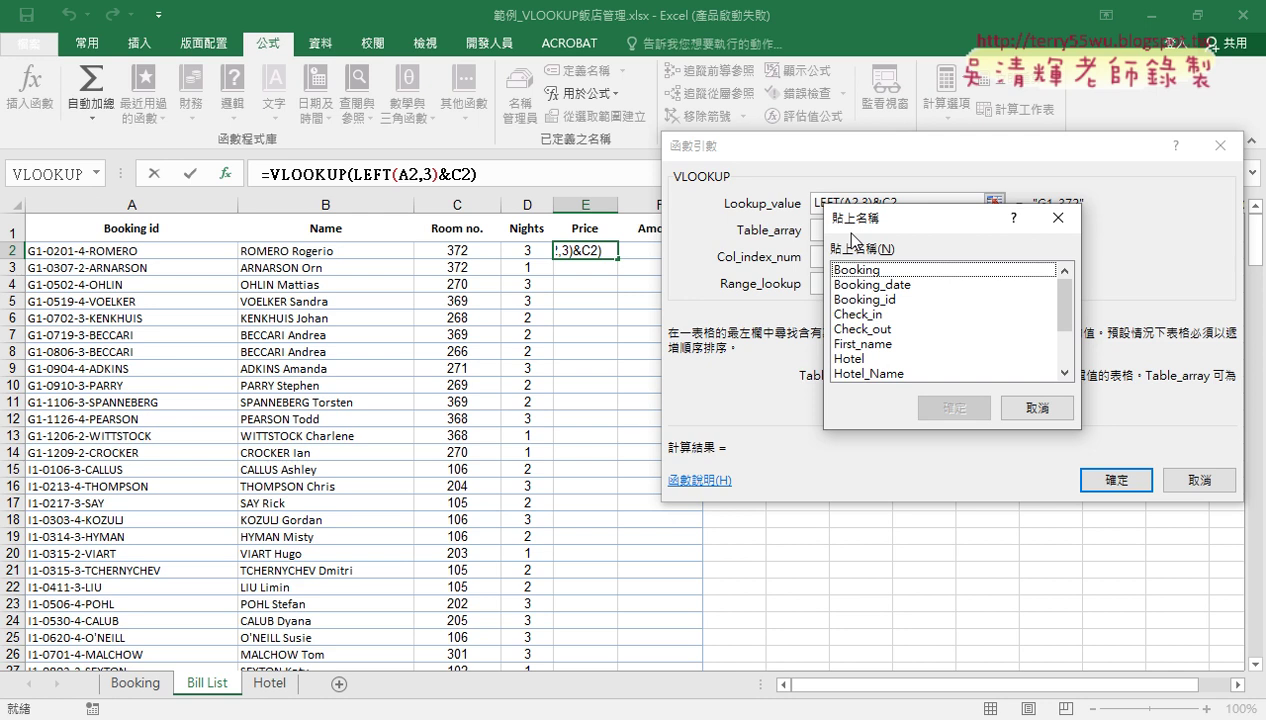
drag(1065, 300, 1068, 340)
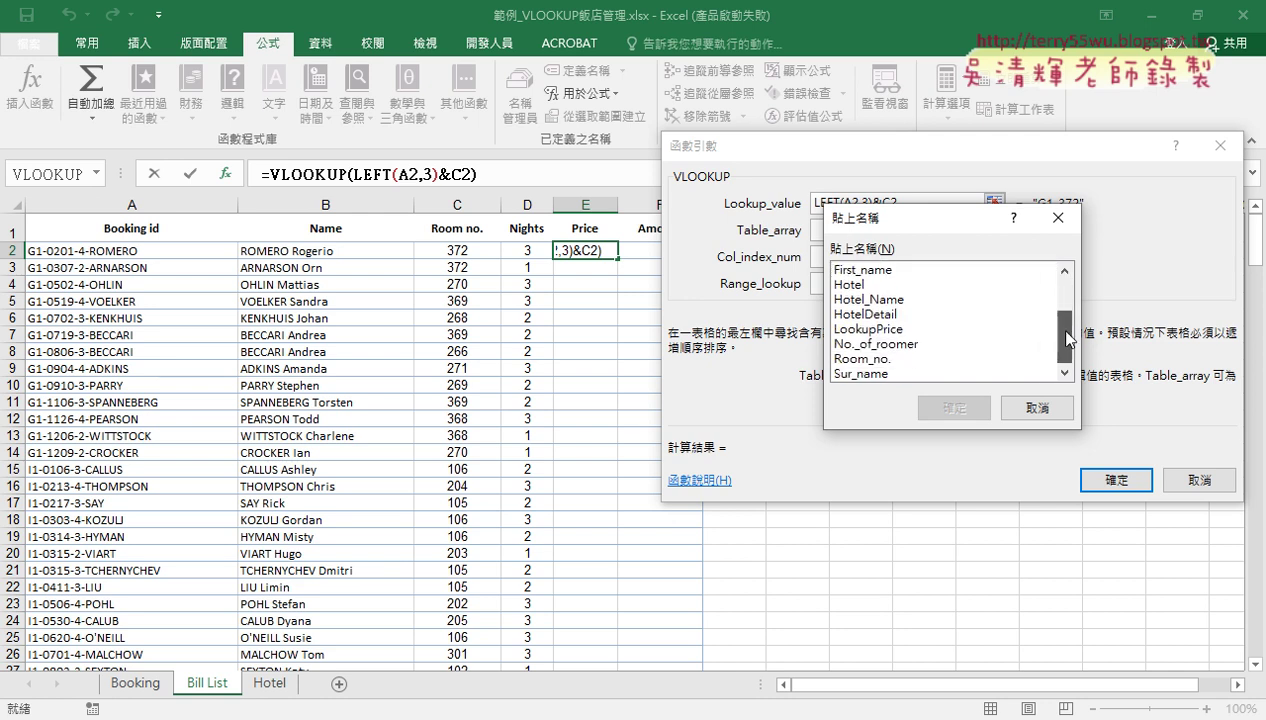
click(904, 330)
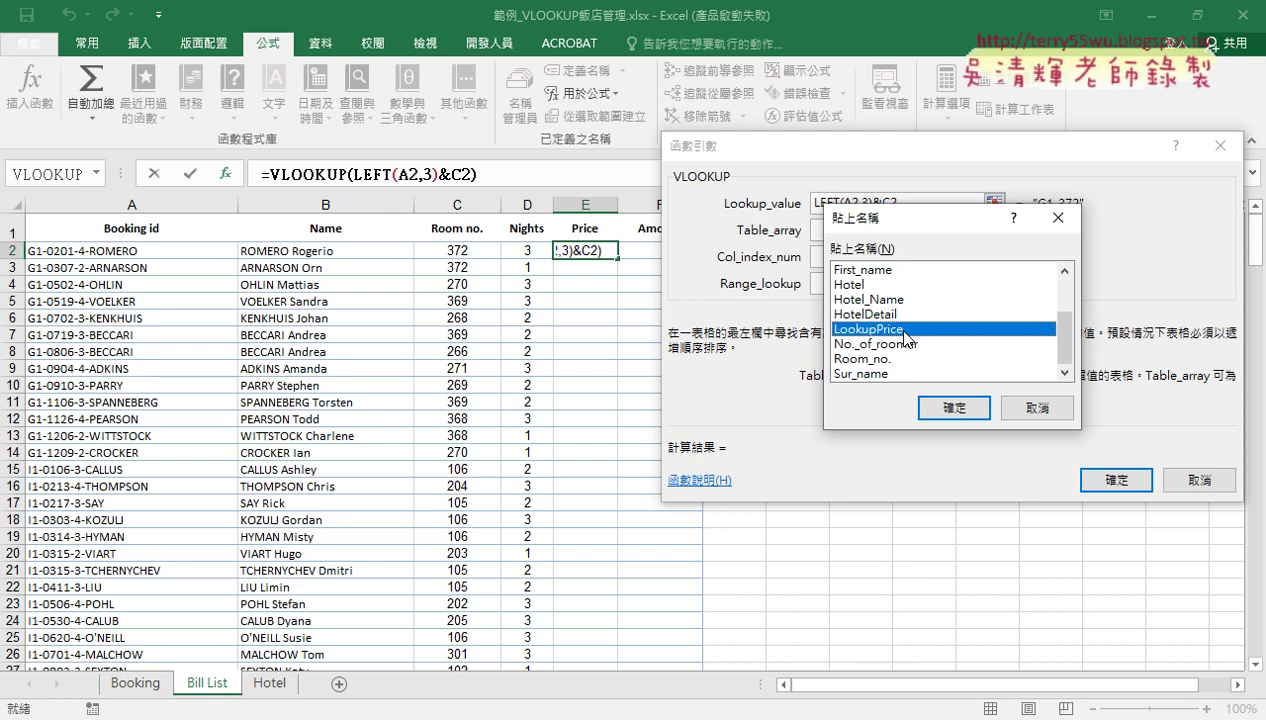
click(954, 407)
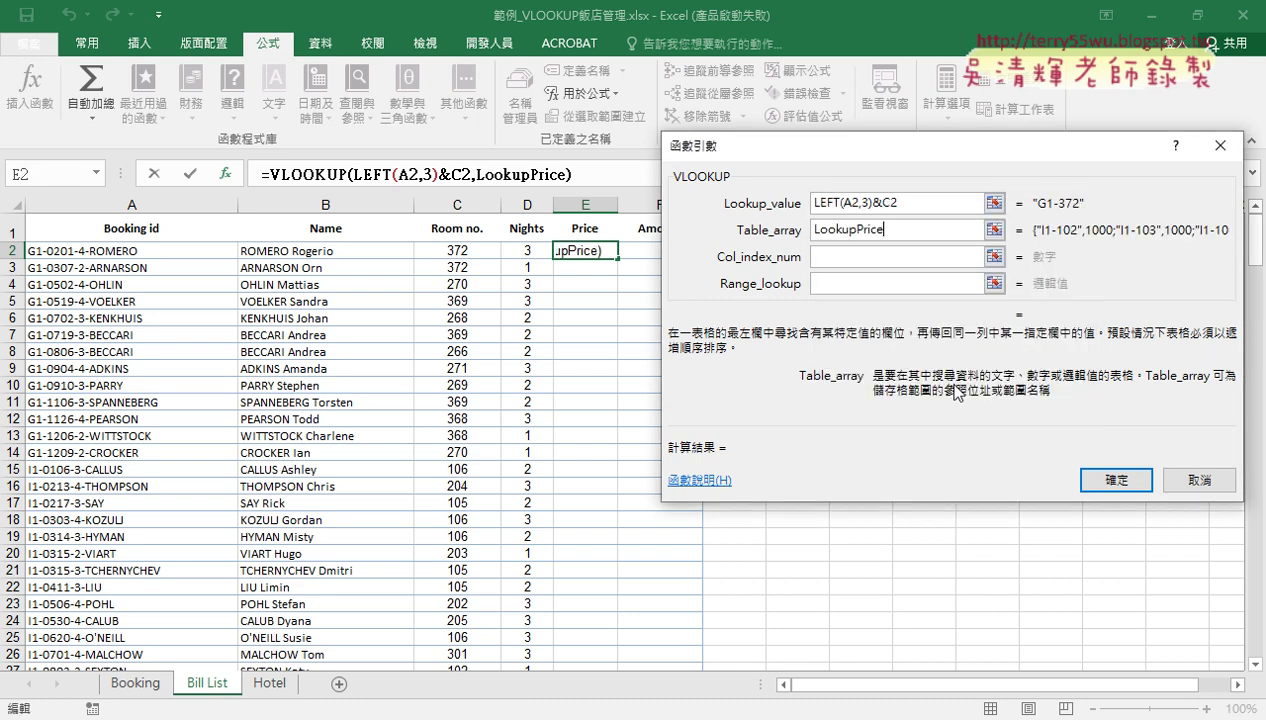
- Set Col_index_num 2 and Range_lookup 0, completing the VLOOKUP that returns 3,800
click(885, 259)
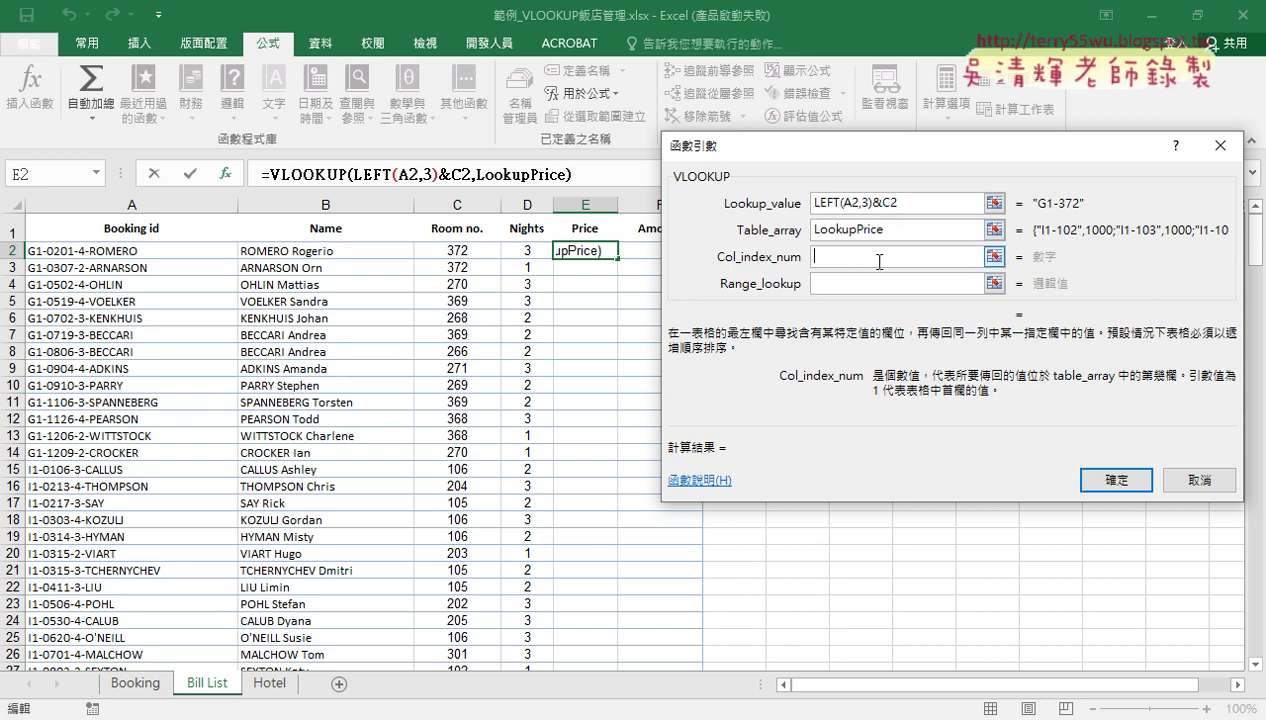
click(894, 230)
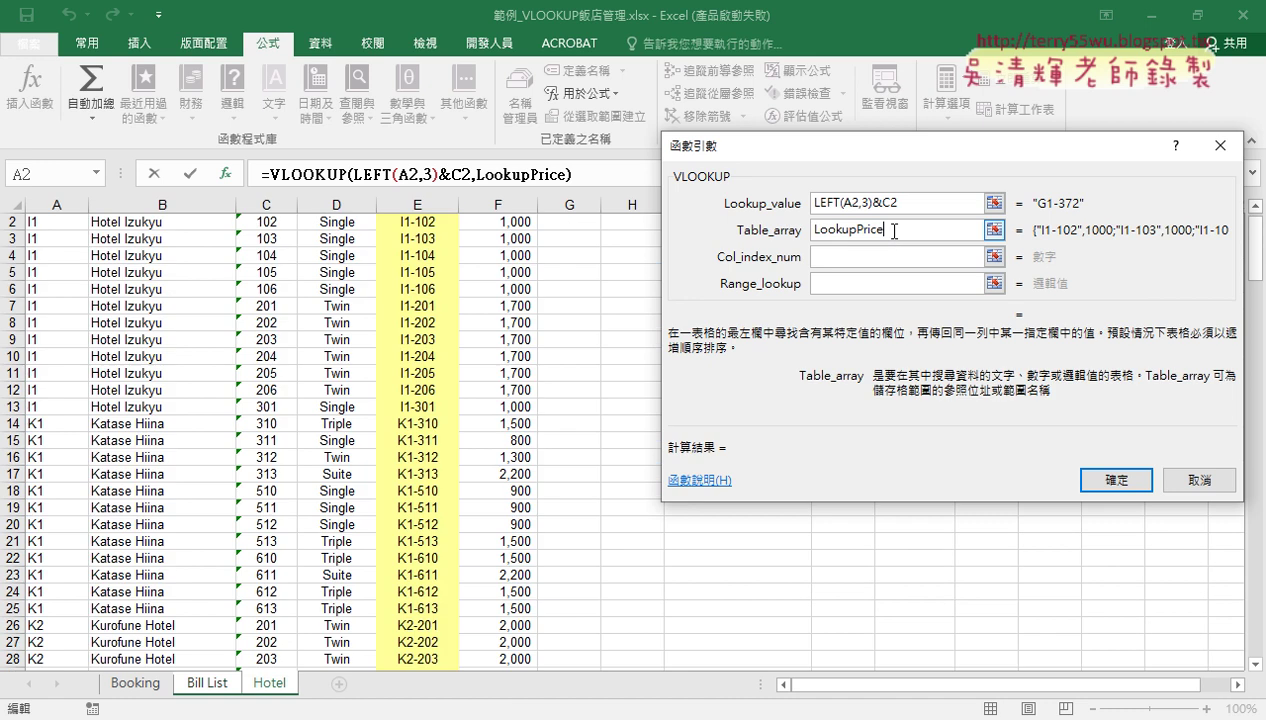
click(820, 257)
text(2)
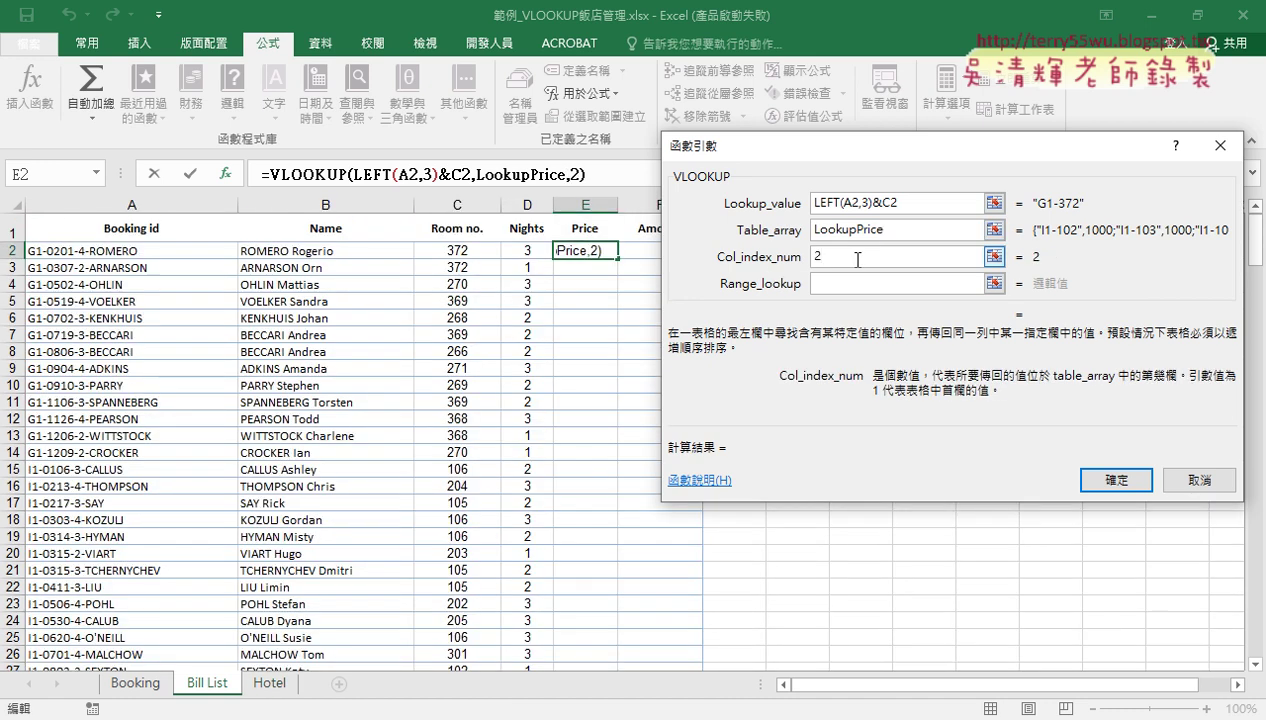
click(866, 282)
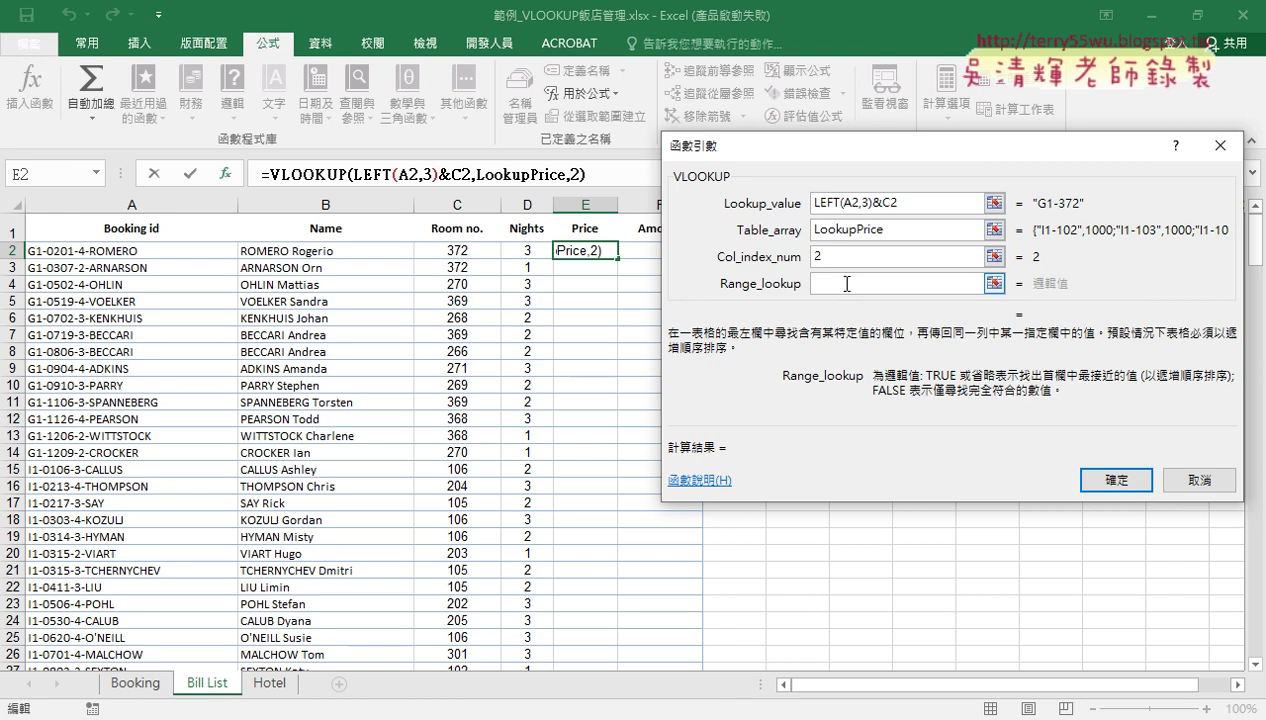
text(0)
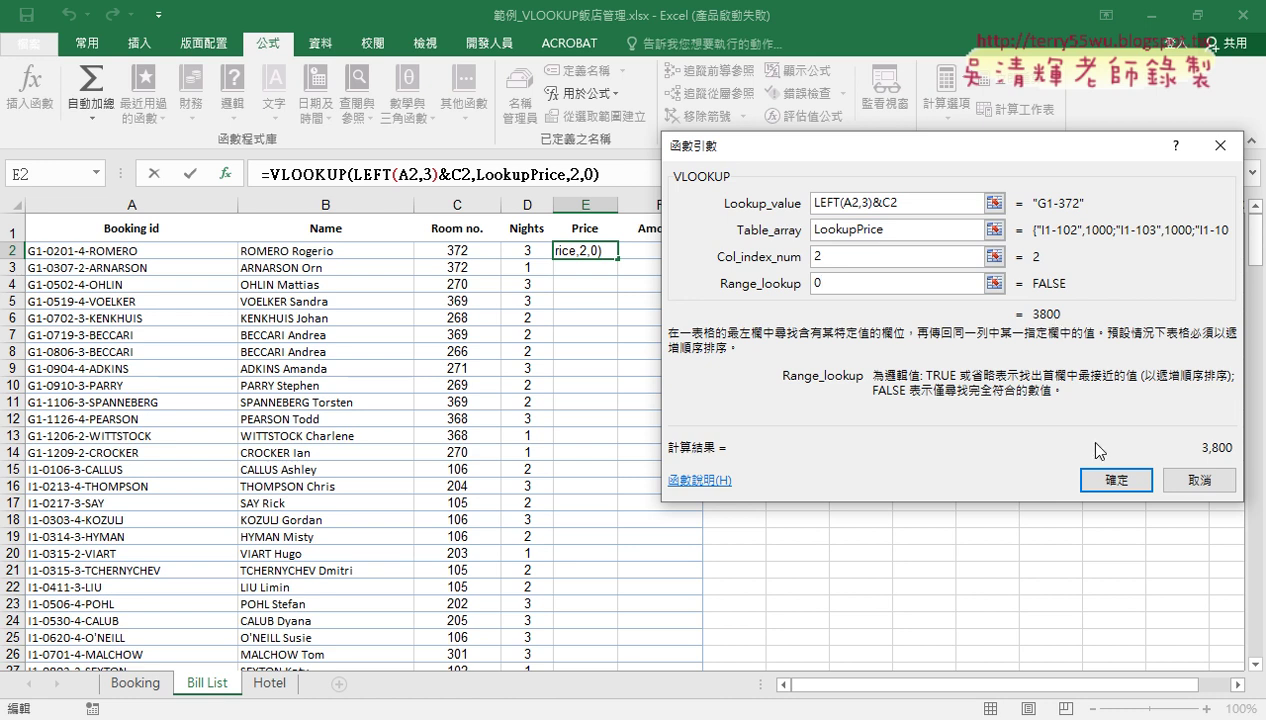
click(1100, 474)
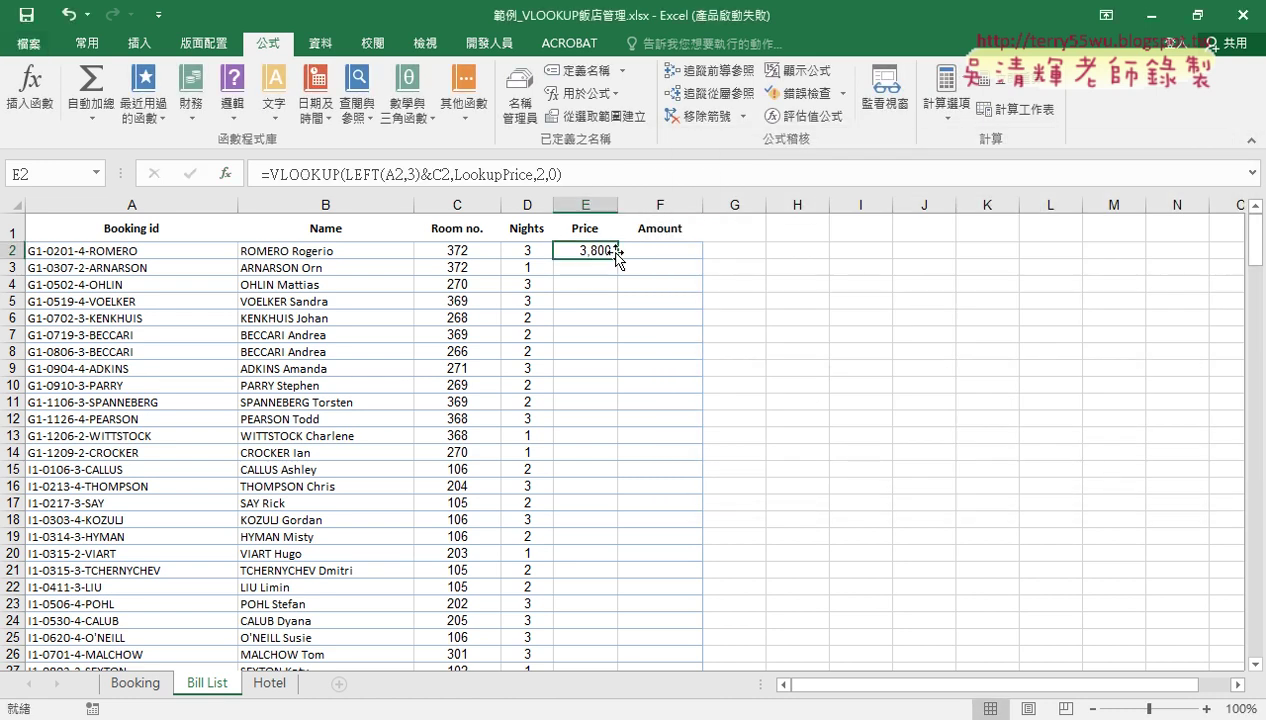
double_click(617, 258)
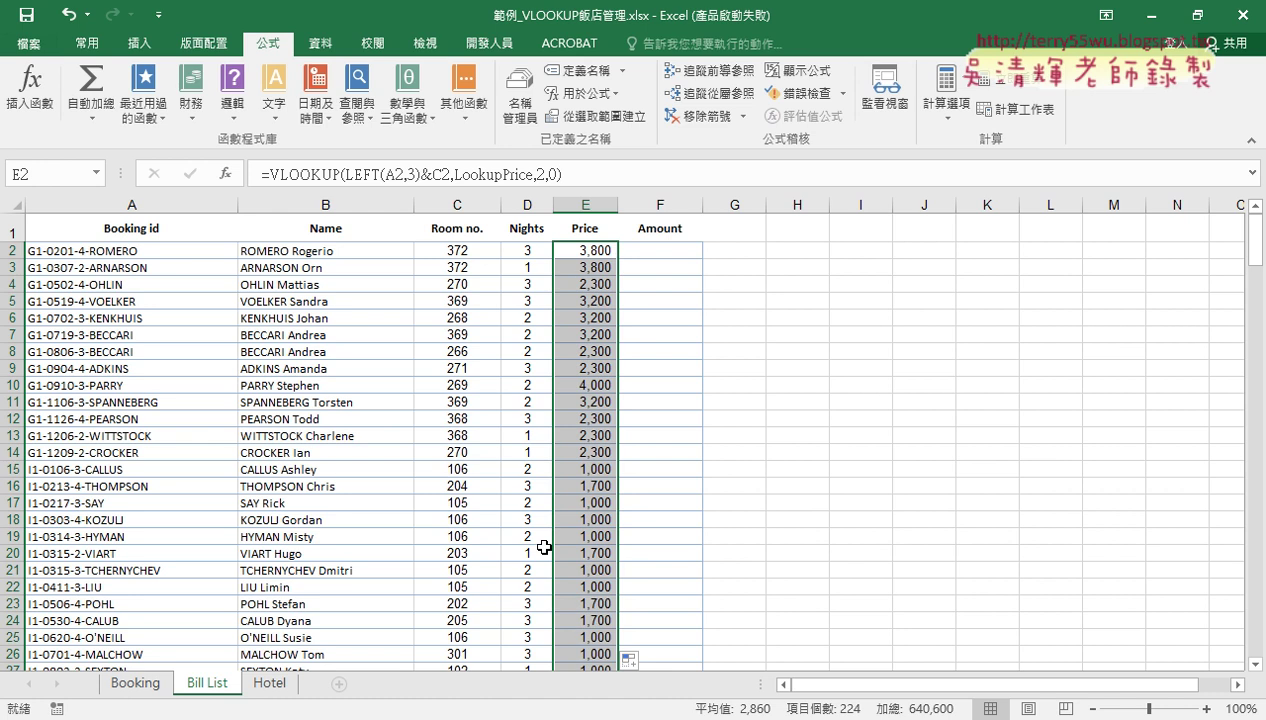
scroll(547, 560, down, 3)
scroll(547, 563, down, 3)
scroll(547, 563, down, 4)
scroll(547, 563, down, 3)
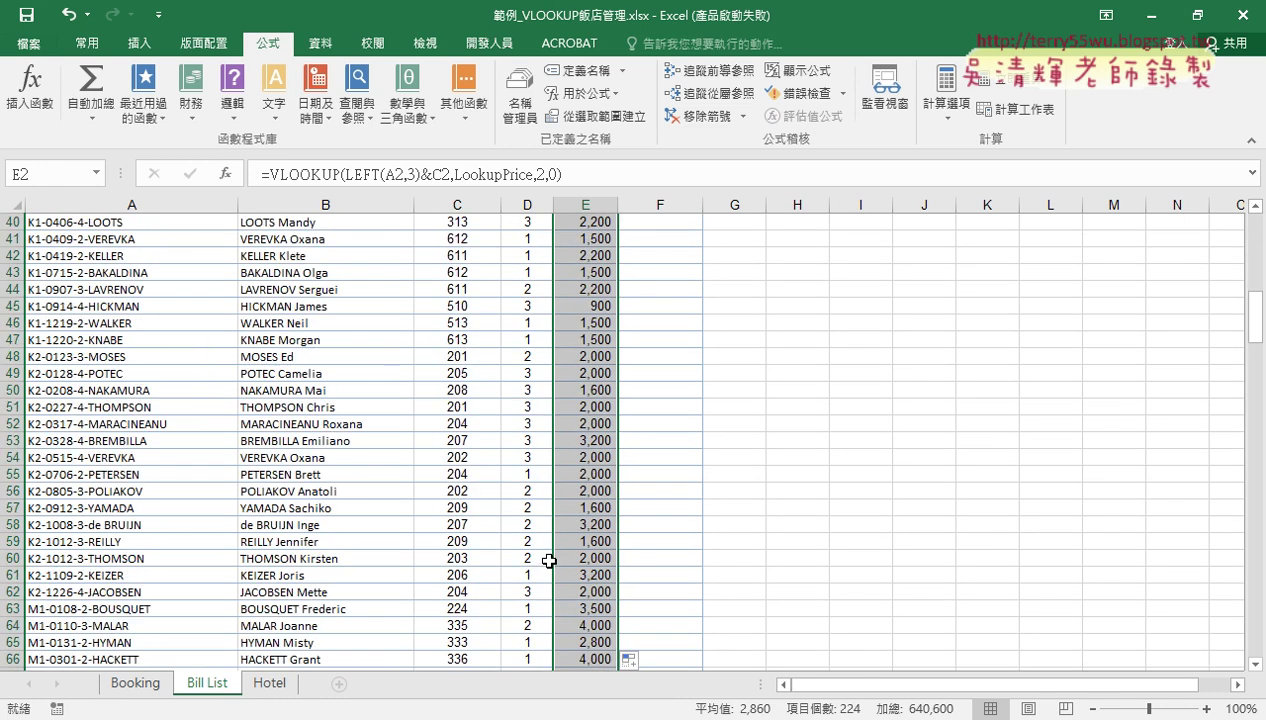
scroll(547, 562, down, 7)
scroll(548, 560, down, 5)
scroll(550, 558, down, 5)
scroll(550, 558, down, 4)
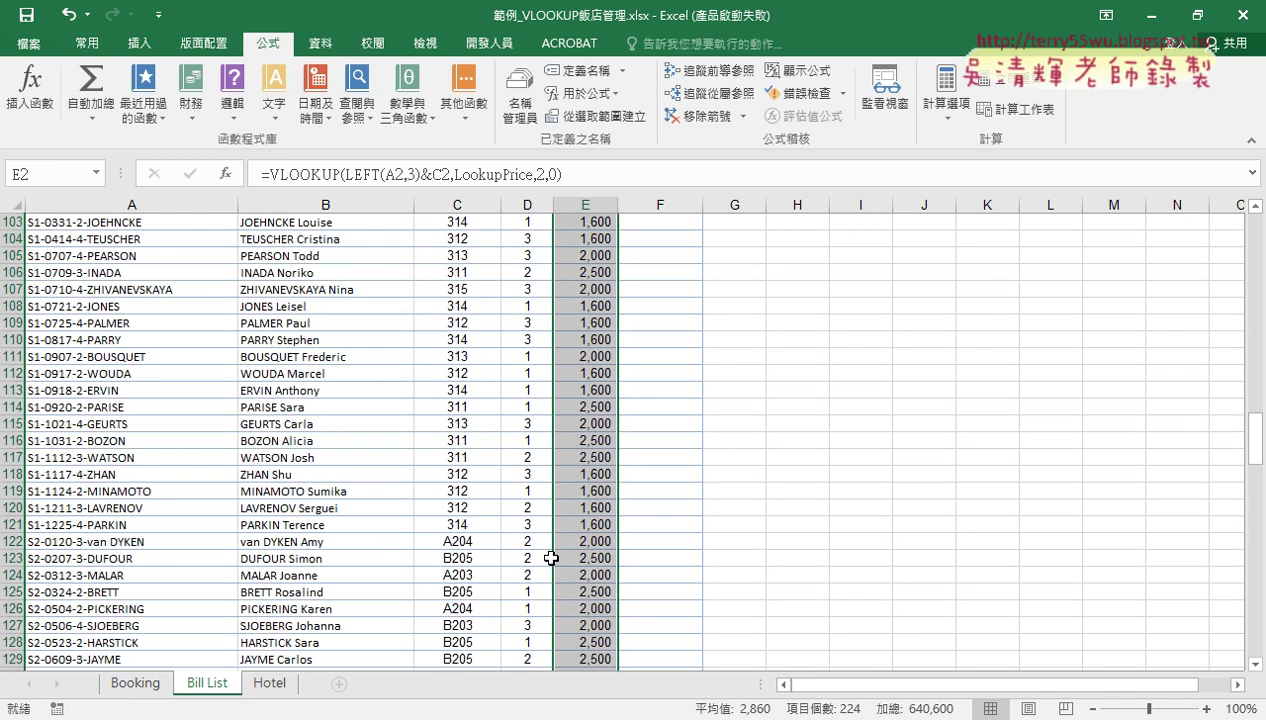
scroll(550, 558, down, 3)
scroll(552, 560, down, 7)
scroll(553, 562, down, 4)
scroll(553, 562, down, 3)
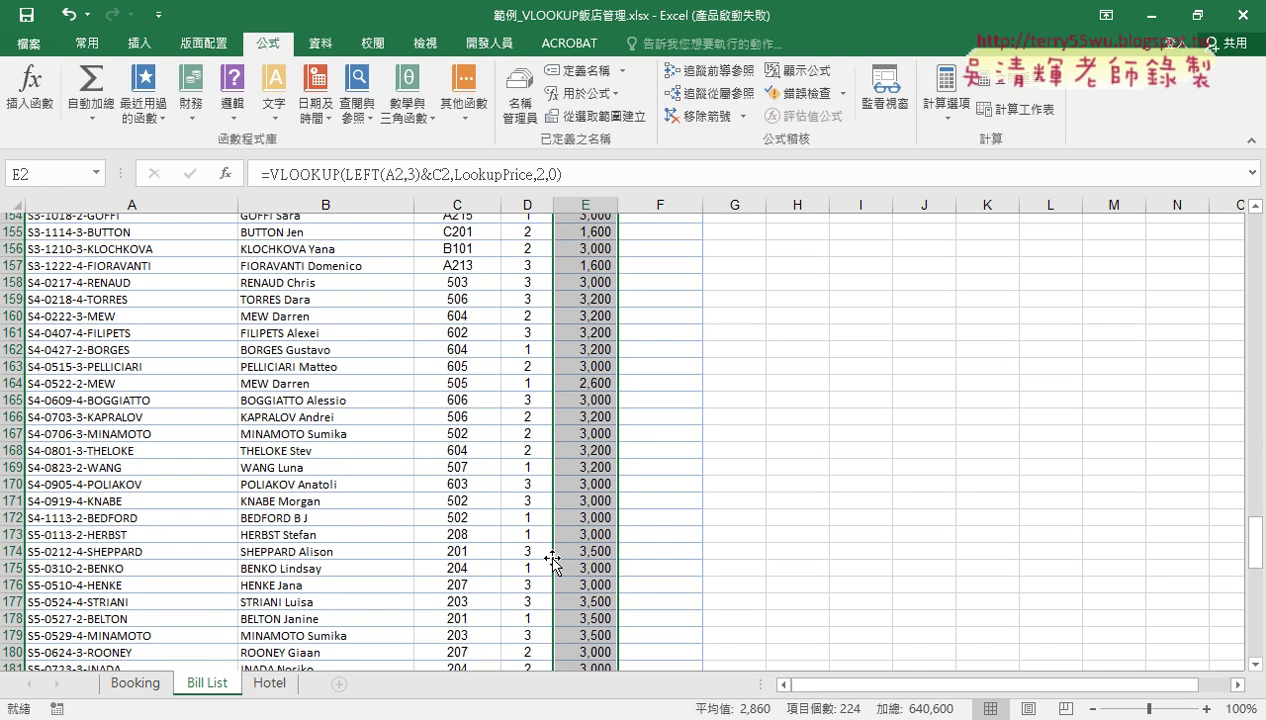
scroll(553, 562, down, 6)
scroll(553, 562, down, 4)
scroll(553, 562, down, 5)
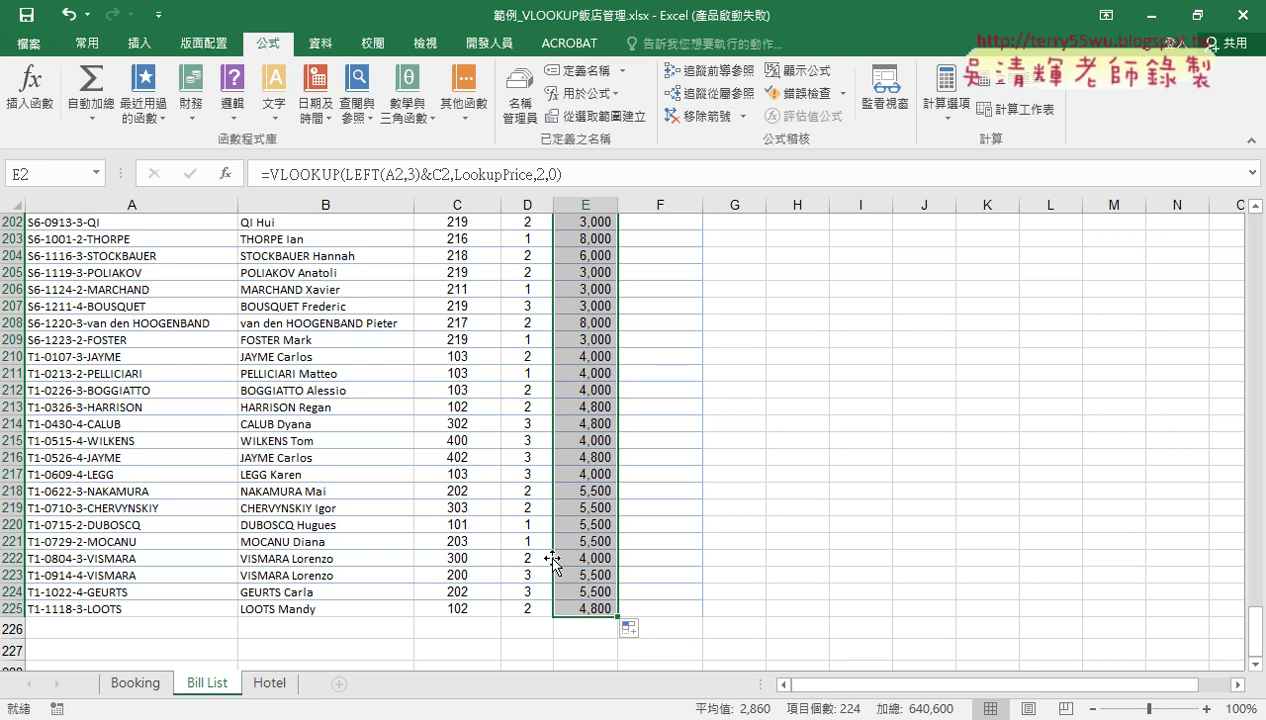
scroll(553, 562, up, 1)
scroll(553, 562, up, 1)
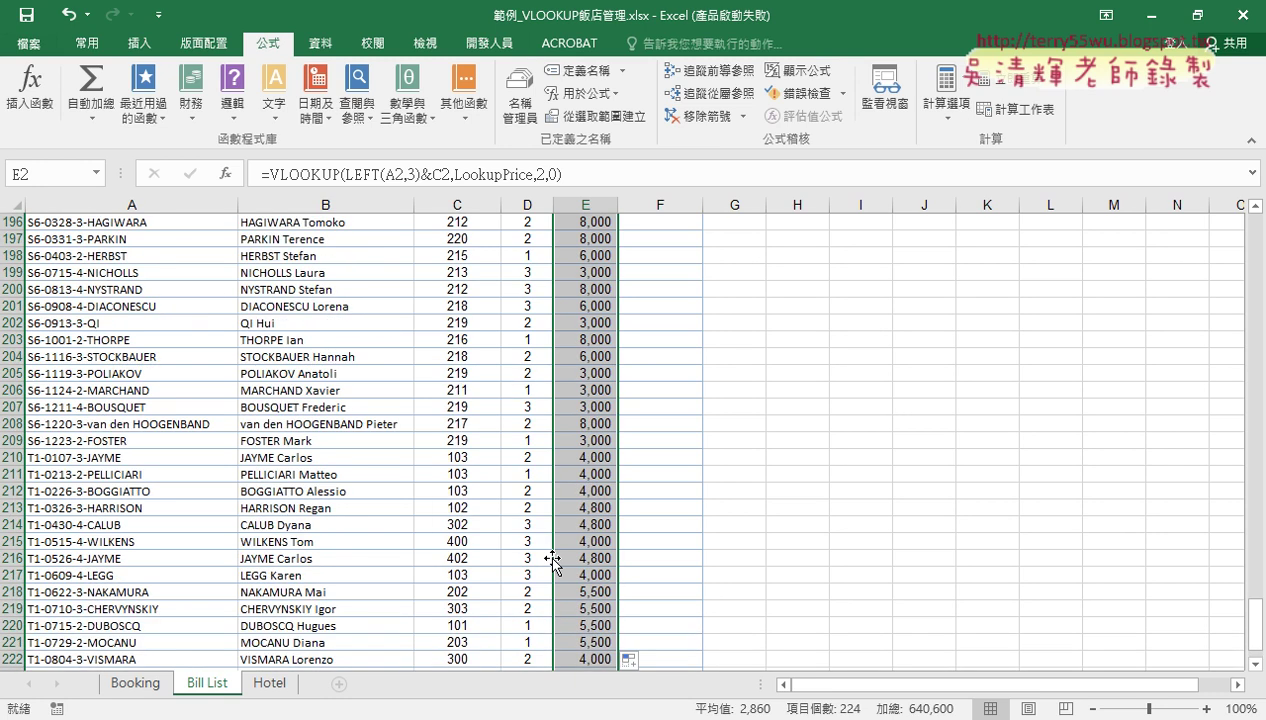
scroll(553, 562, up, 2)
scroll(553, 562, up, 2)
scroll(552, 558, up, 4)
scroll(552, 558, up, 2)
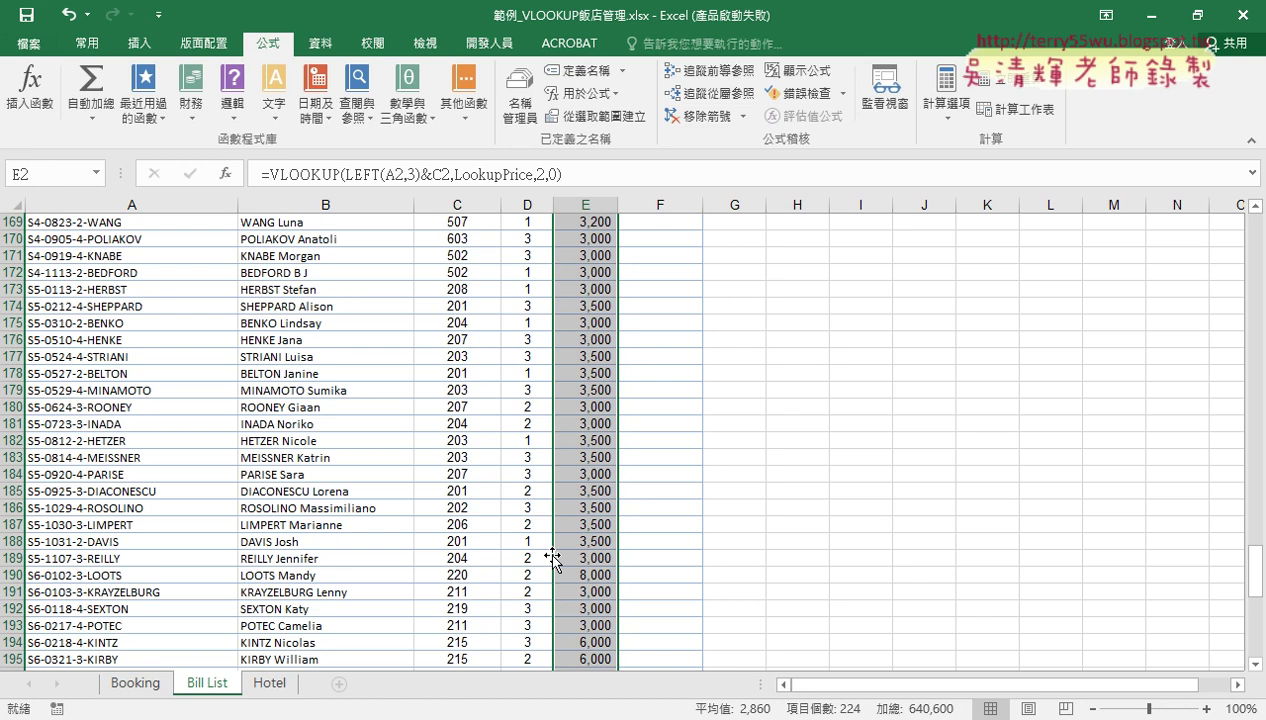
scroll(552, 558, up, 5)
scroll(552, 558, up, 4)
scroll(553, 556, up, 7)
scroll(553, 556, up, 5)
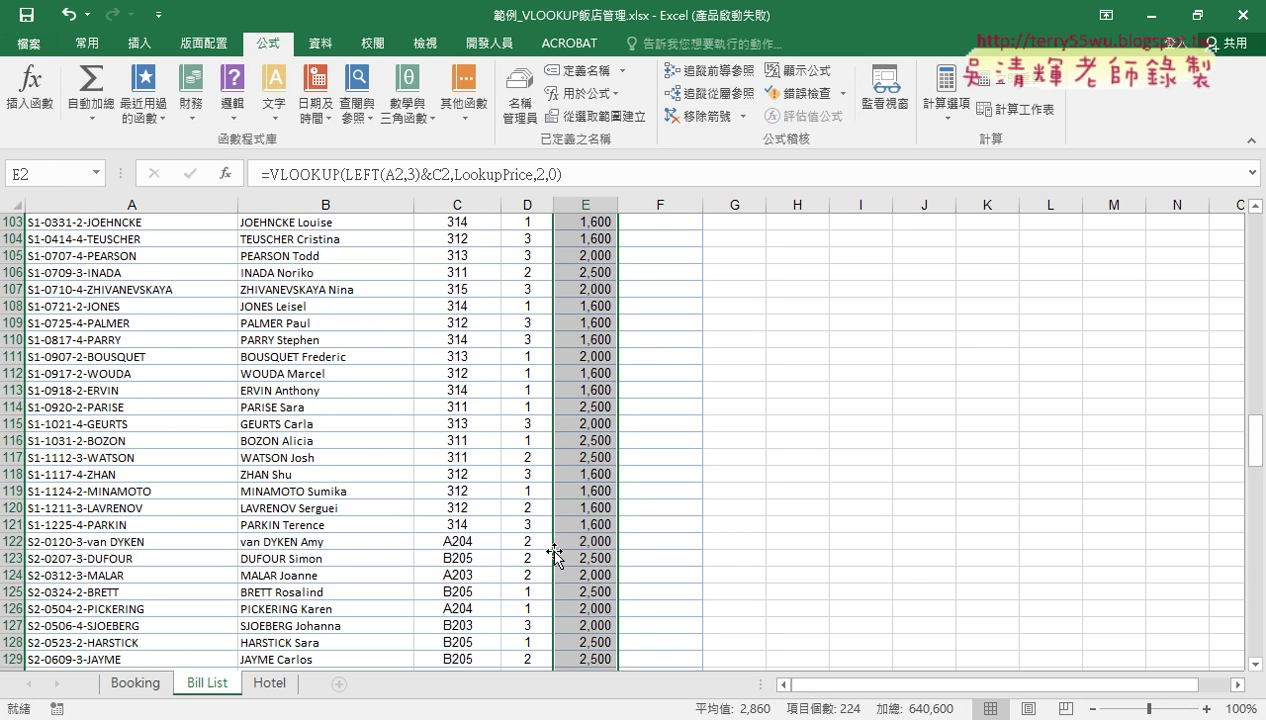
scroll(553, 556, up, 8)
scroll(553, 553, up, 7)
scroll(553, 550, up, 8)
scroll(553, 550, up, 7)
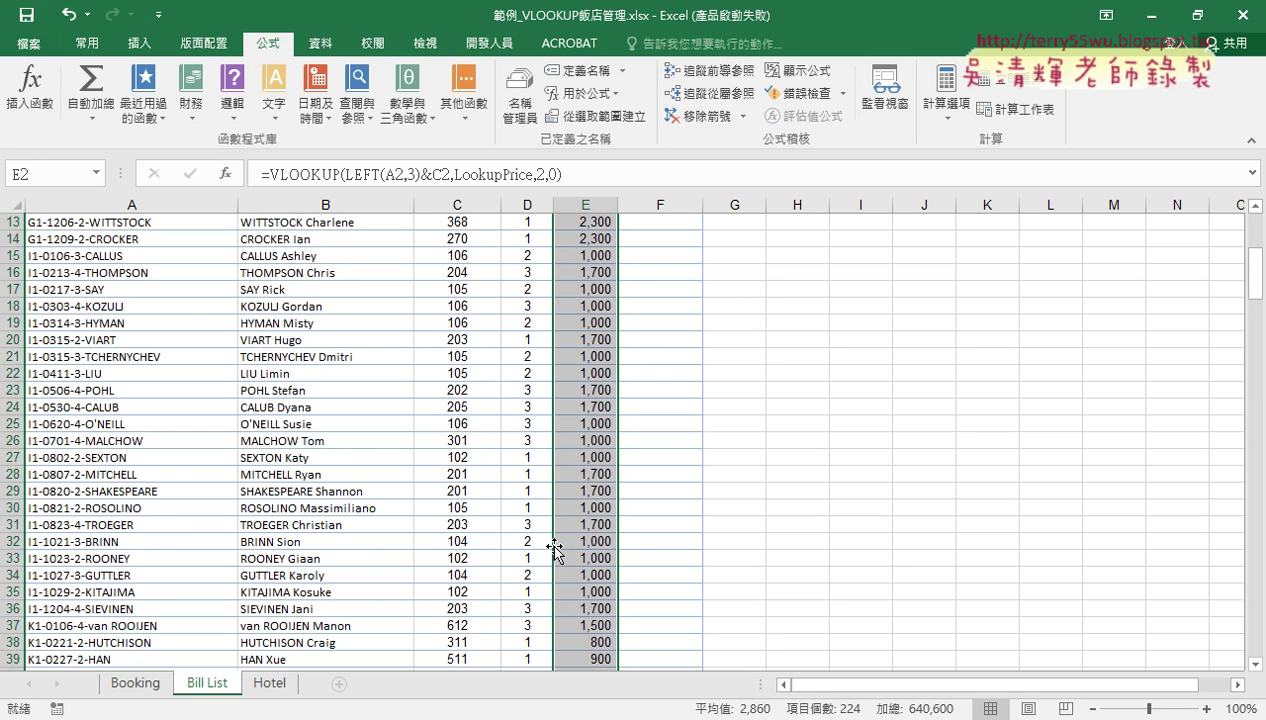
scroll(553, 550, up, 4)
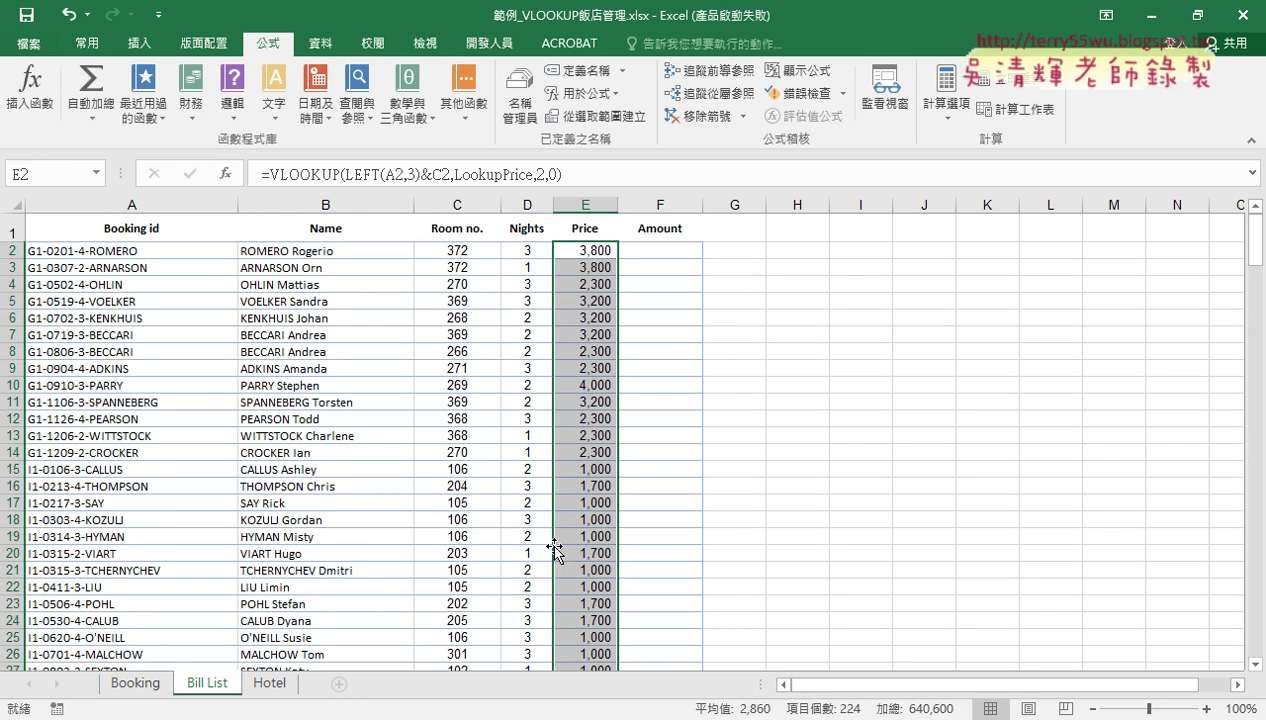
click(661, 252)
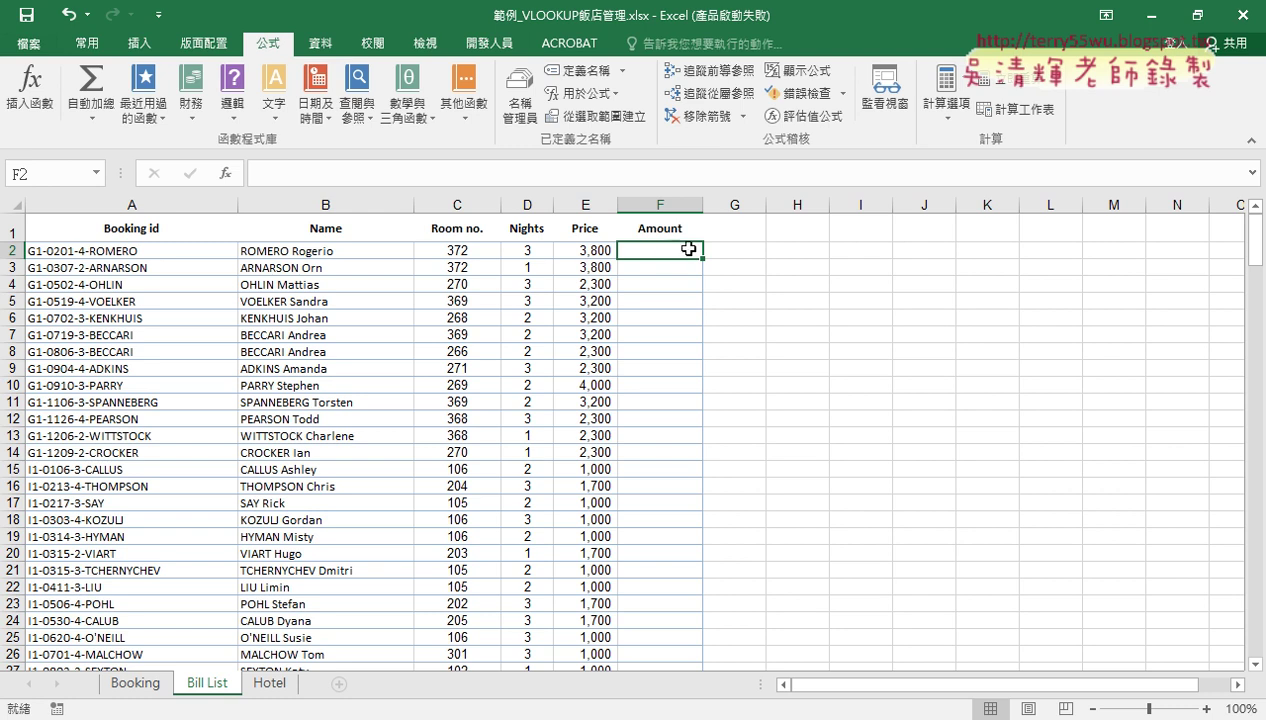
- Check the Nights formula in D2 and the Price lookup in E2
click(518, 253)
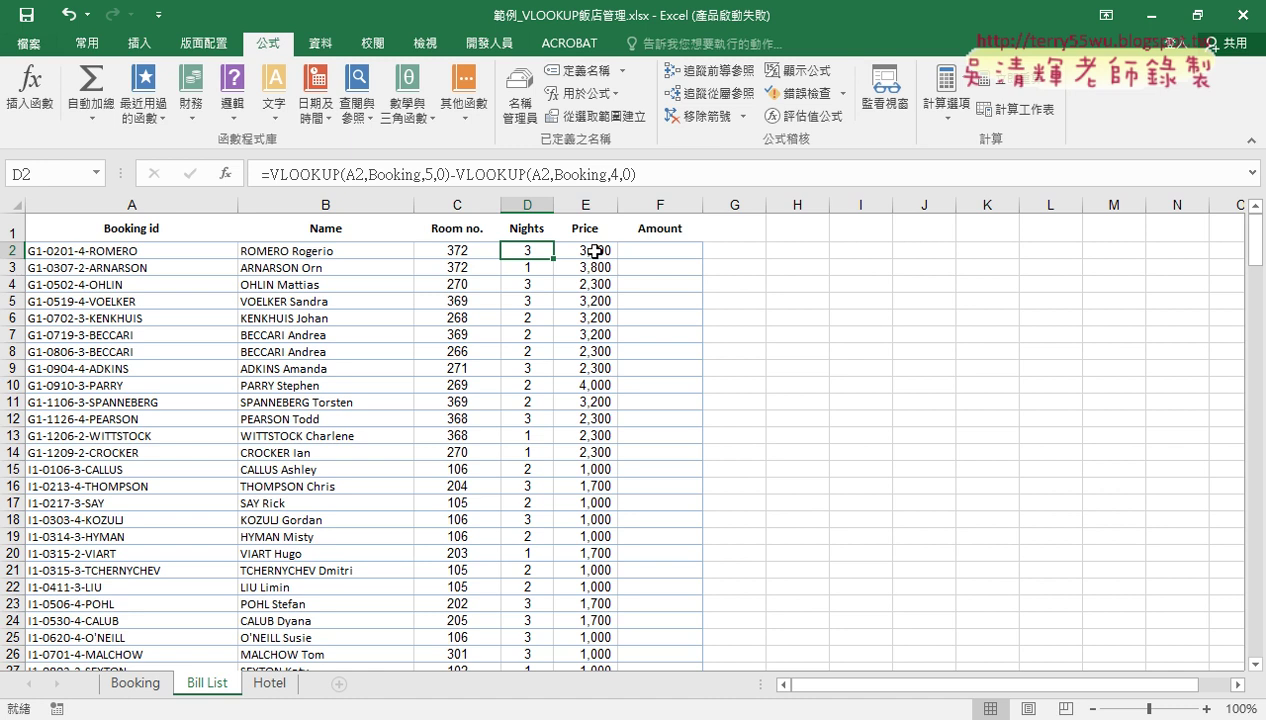
click(588, 251)
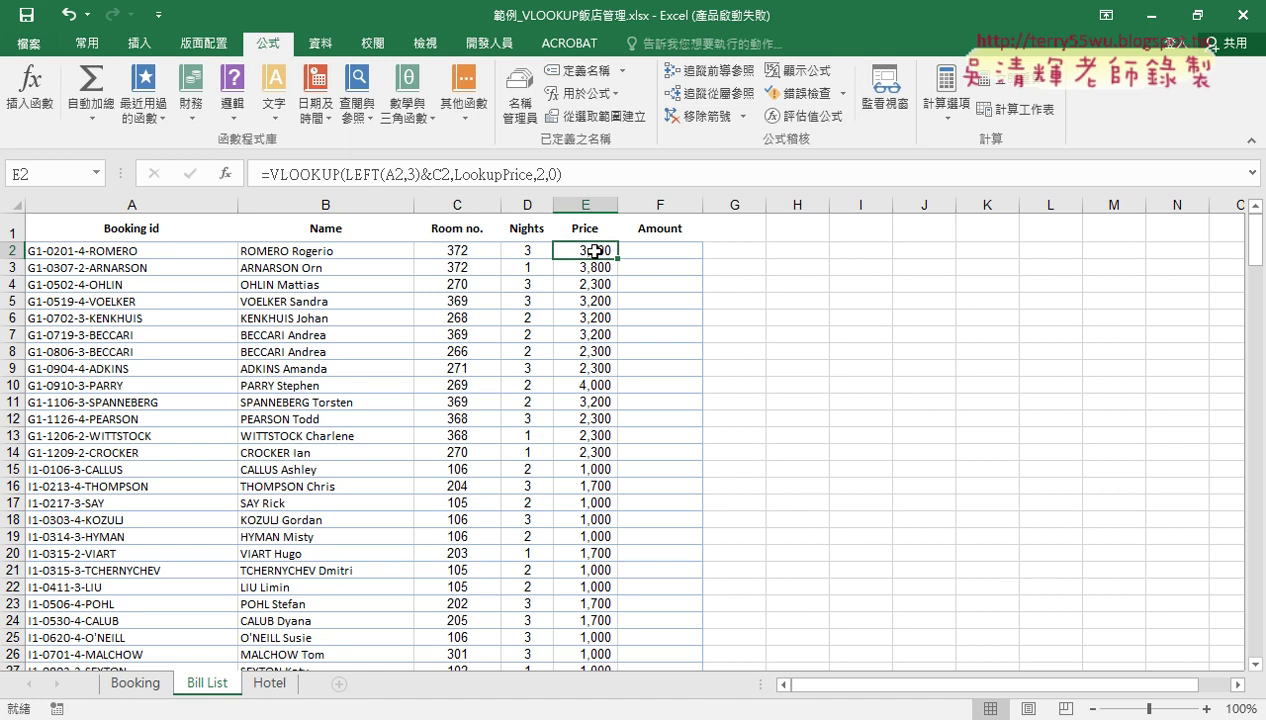
click(643, 250)
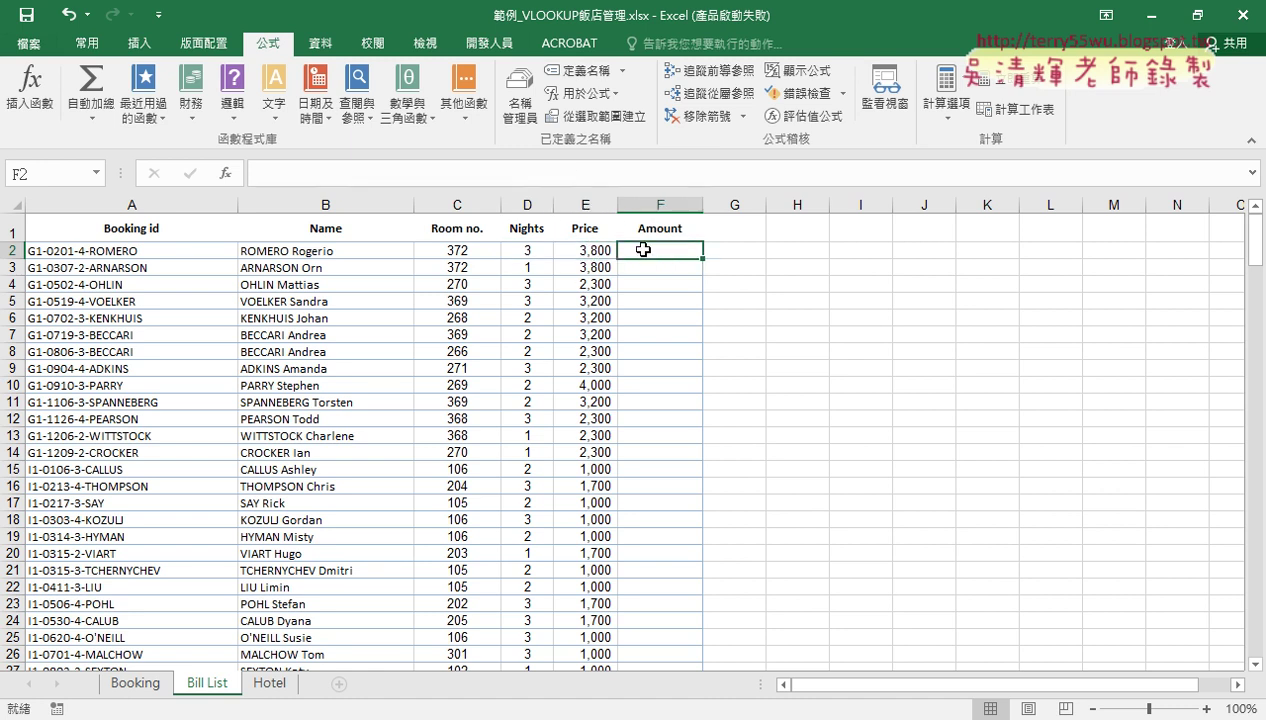
- Enter =E2*D2 in Amount cell F2 and fill it down to row 225
click(357, 180)
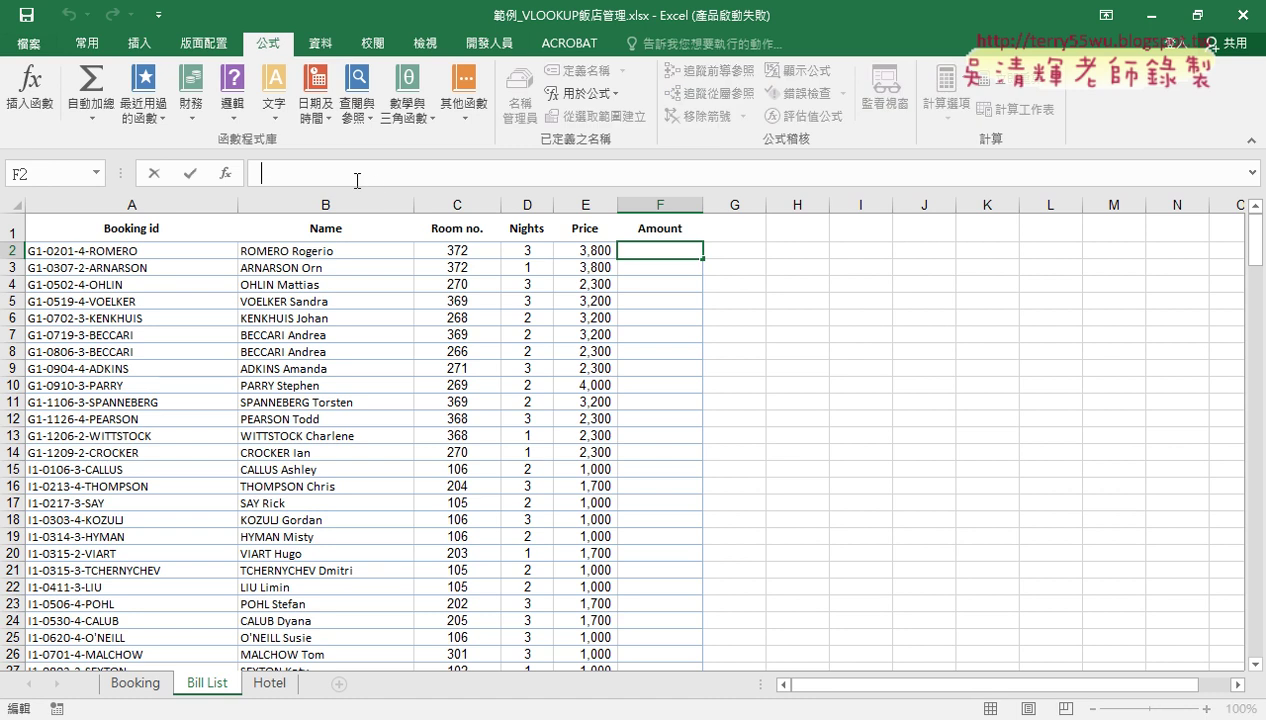
text(=)
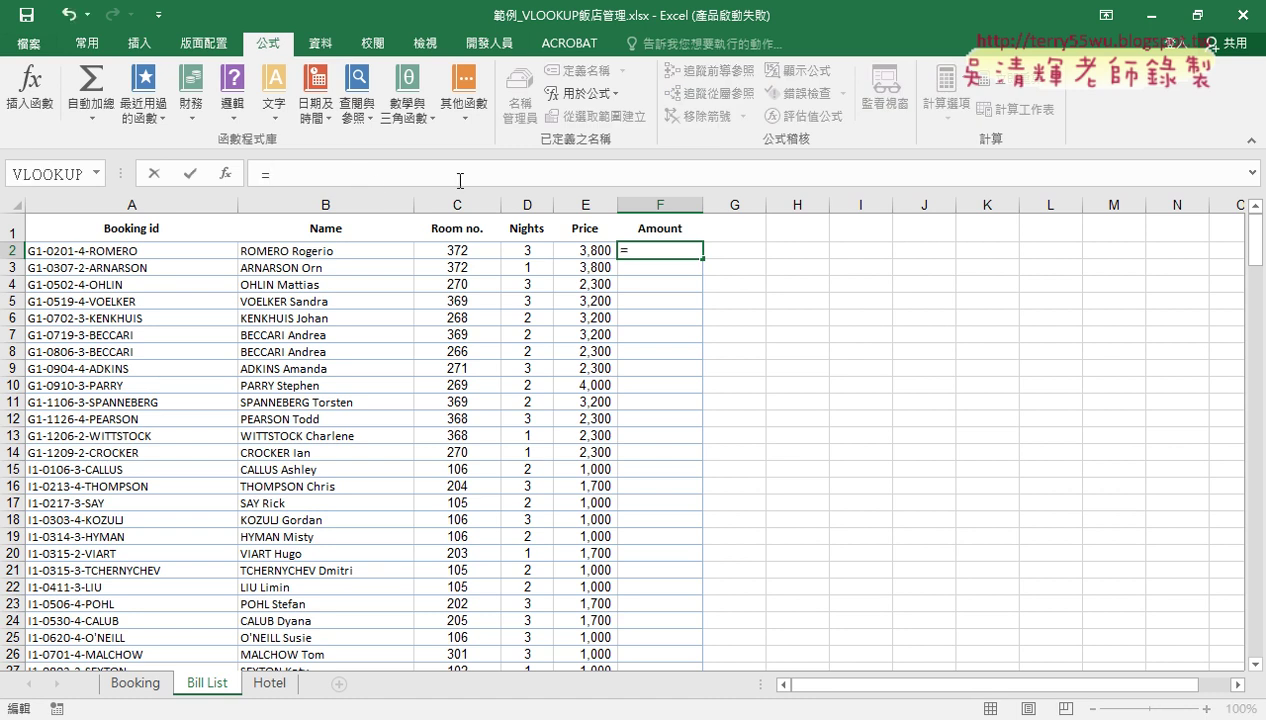
click(594, 254)
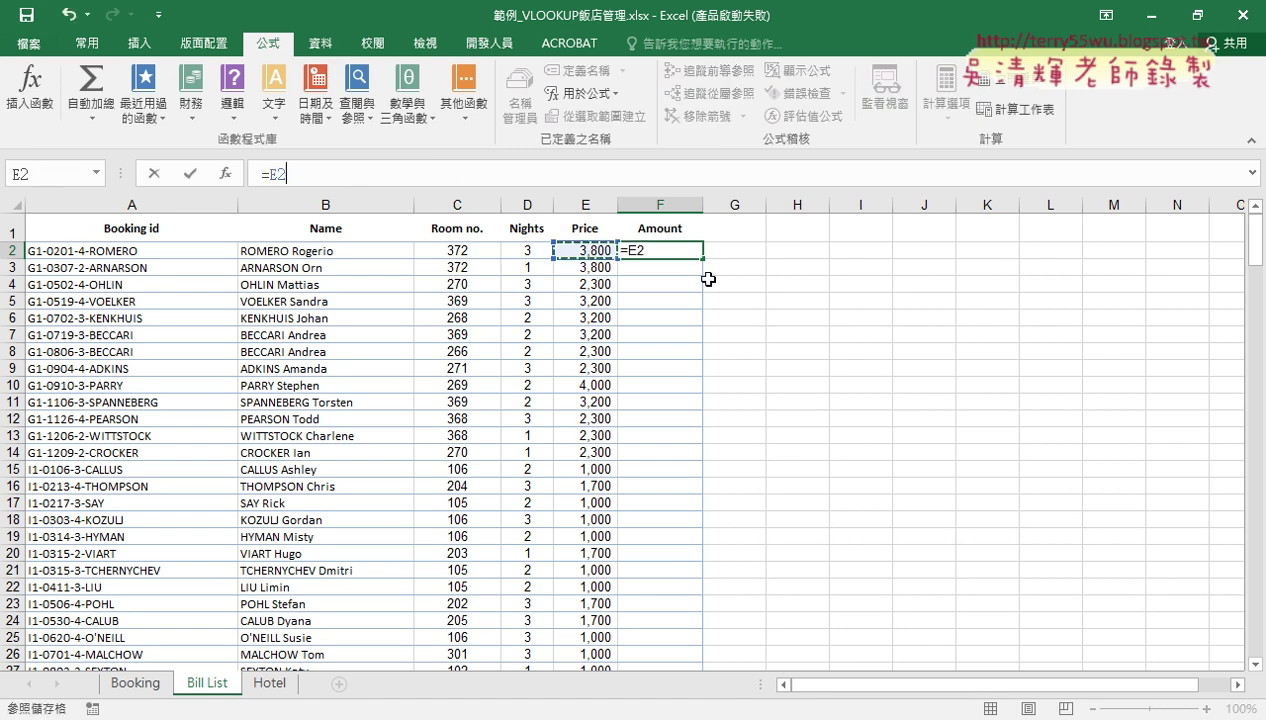
text(*)
click(519, 248)
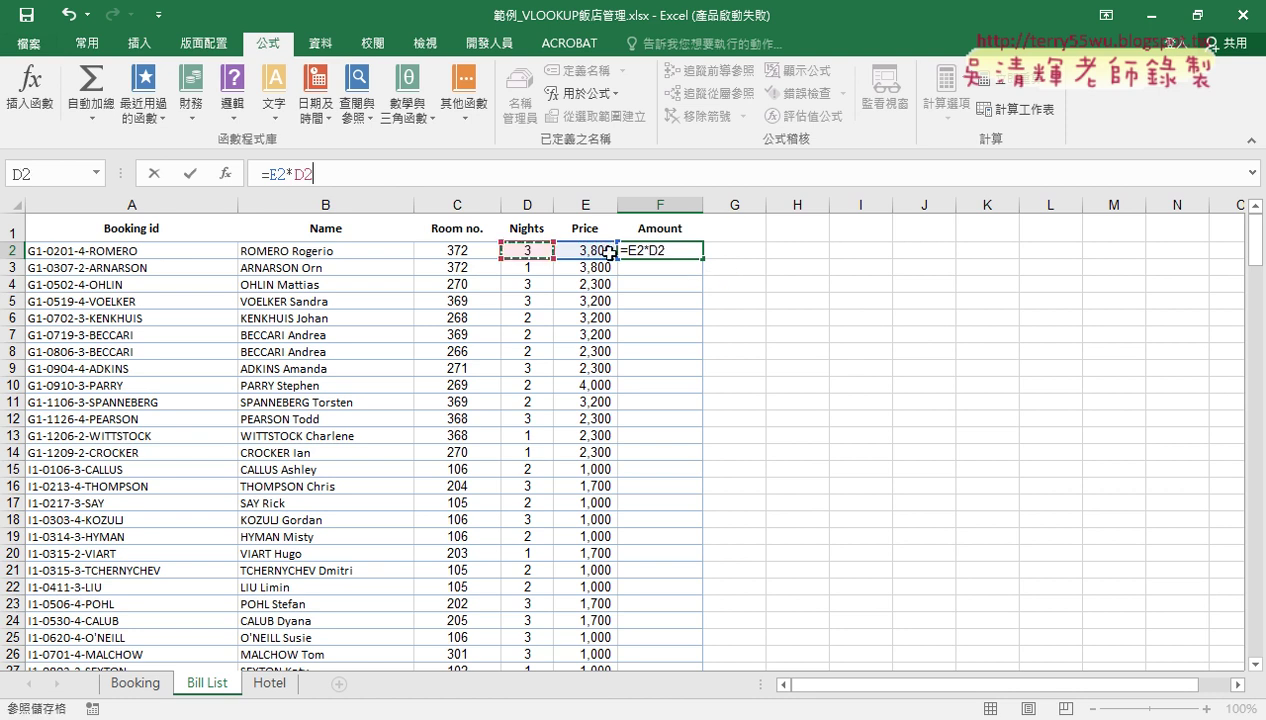
click(189, 173)
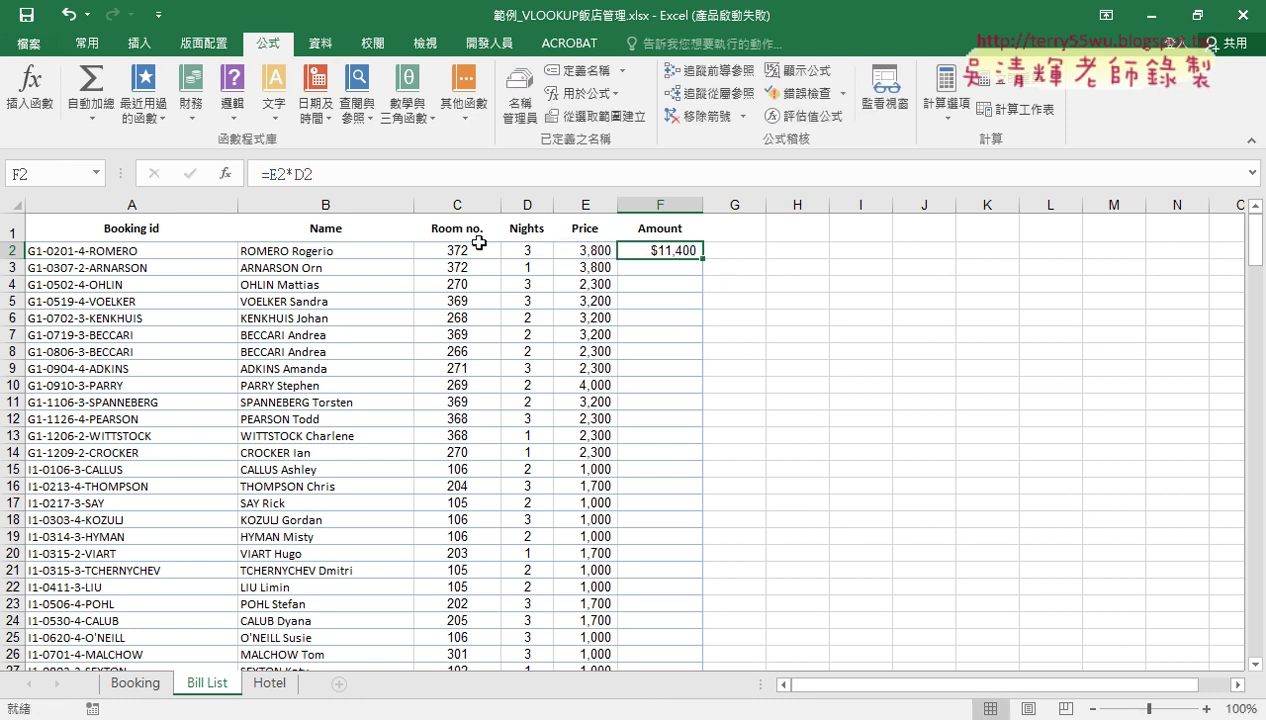
double_click(701, 259)
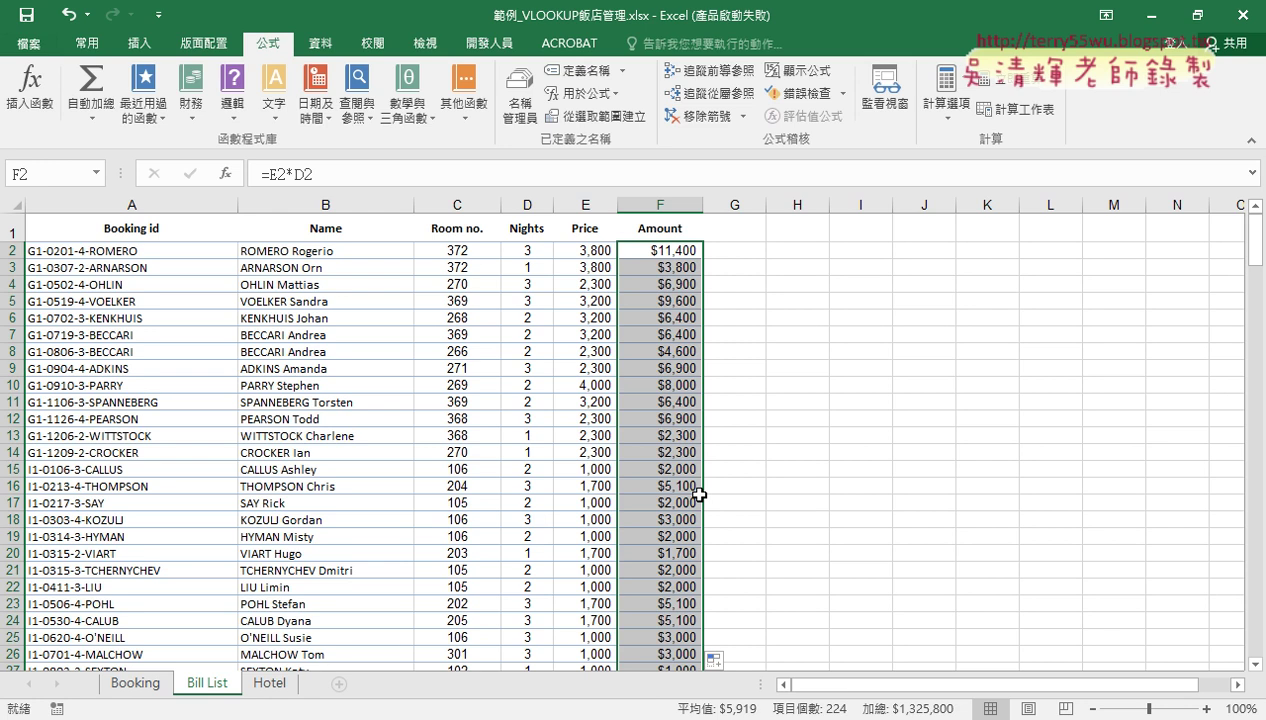
click(681, 257)
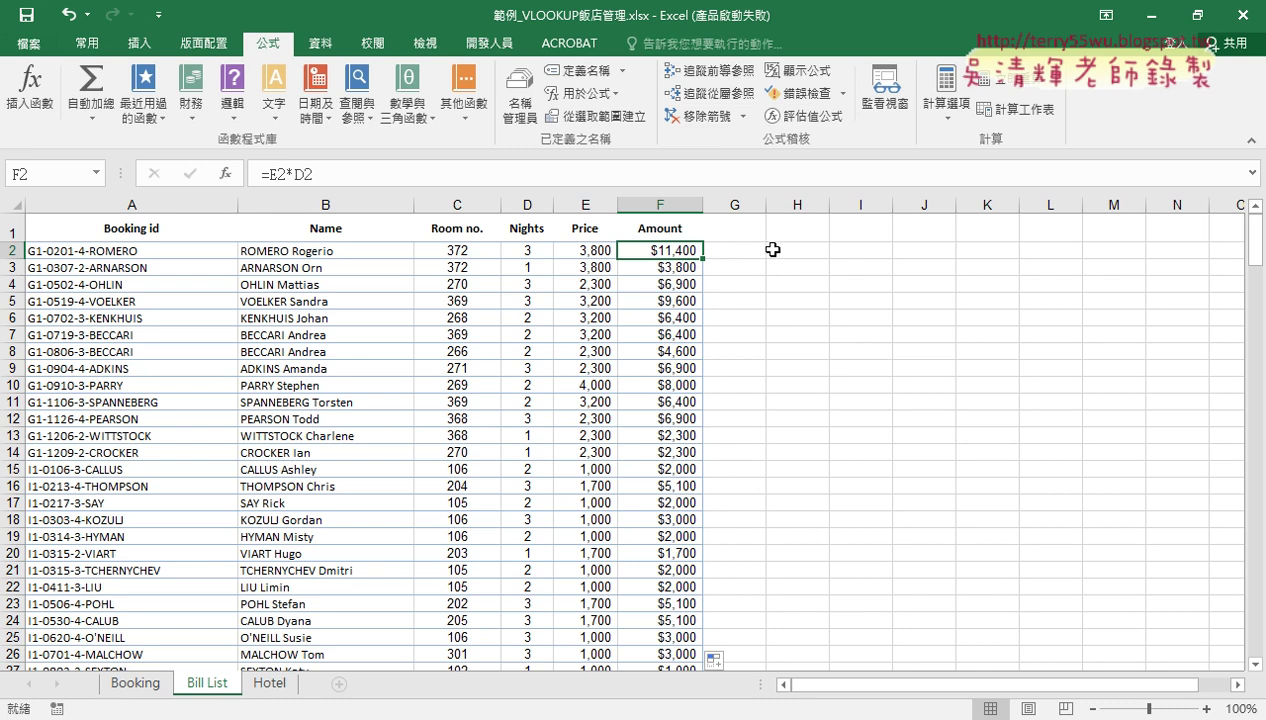
click(582, 248)
click(521, 257)
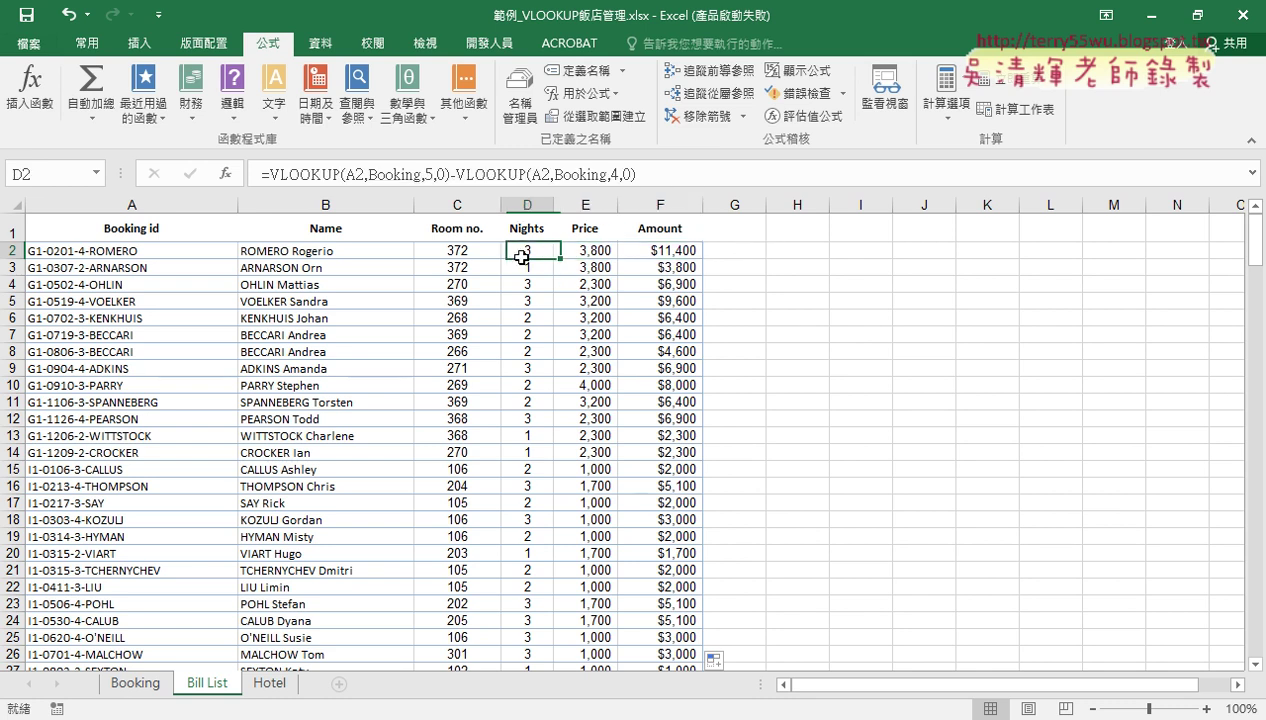
click(469, 251)
click(344, 249)
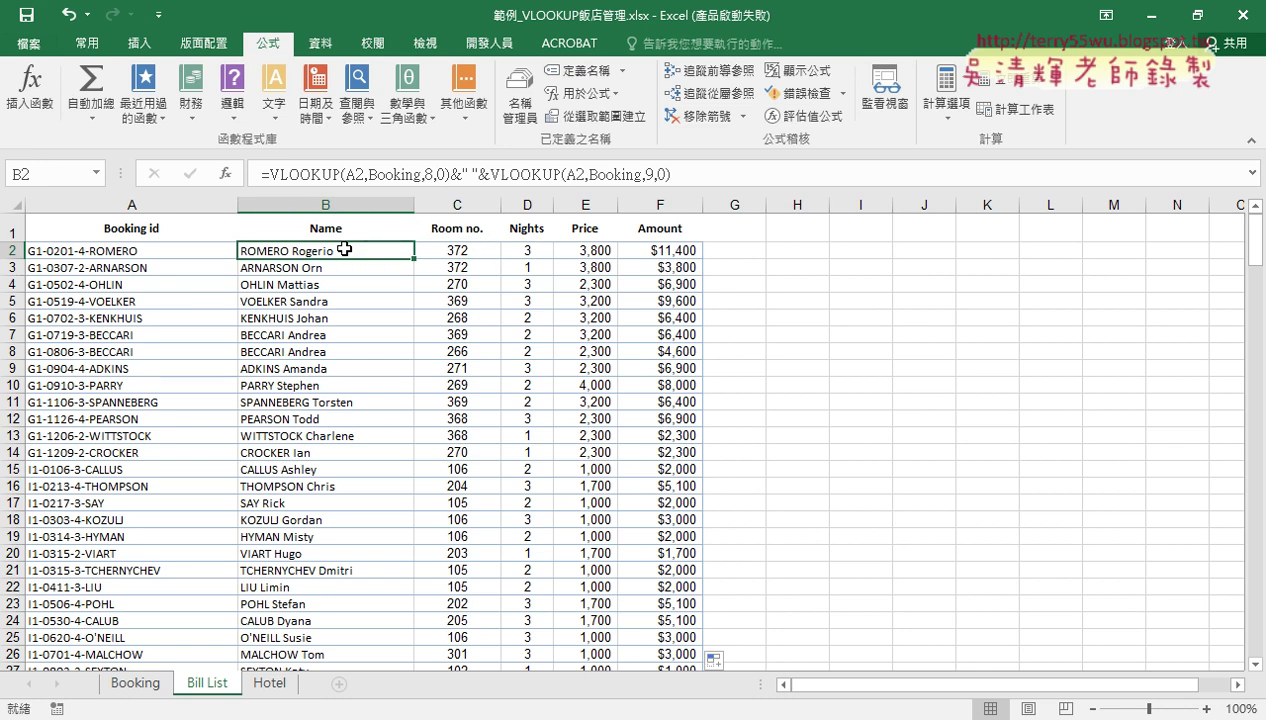
click(598, 252)
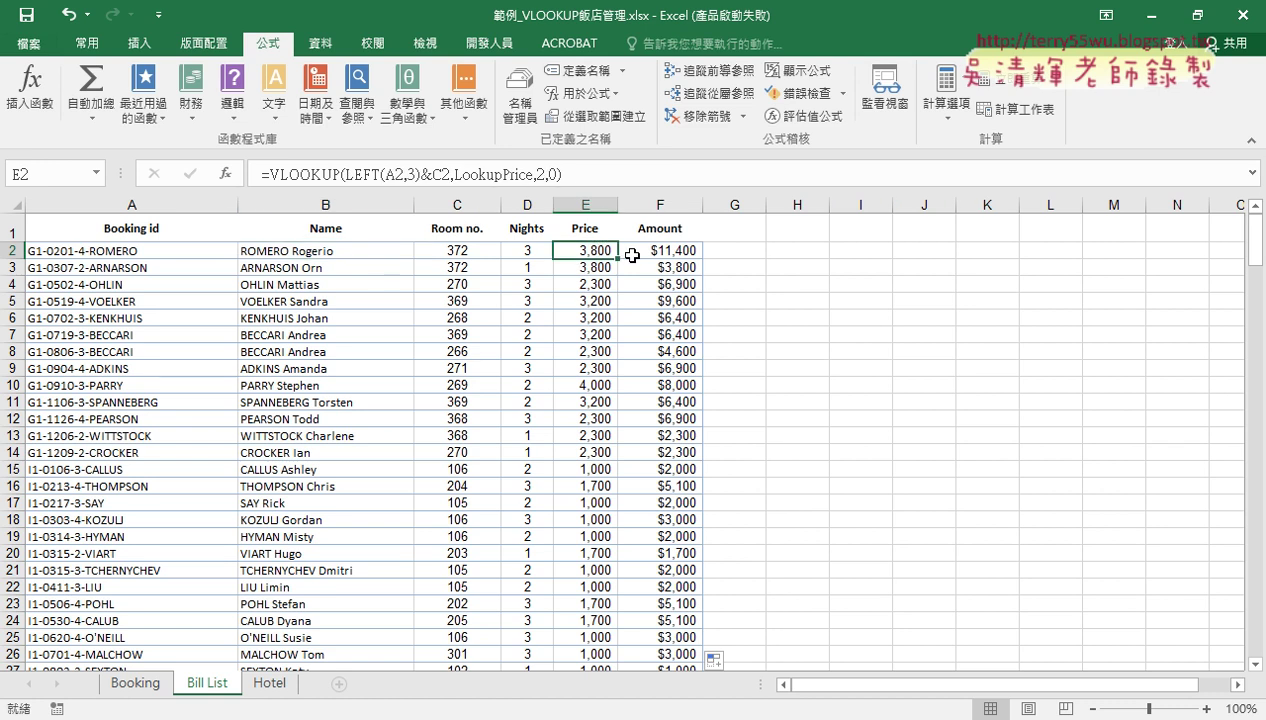
click(344, 174)
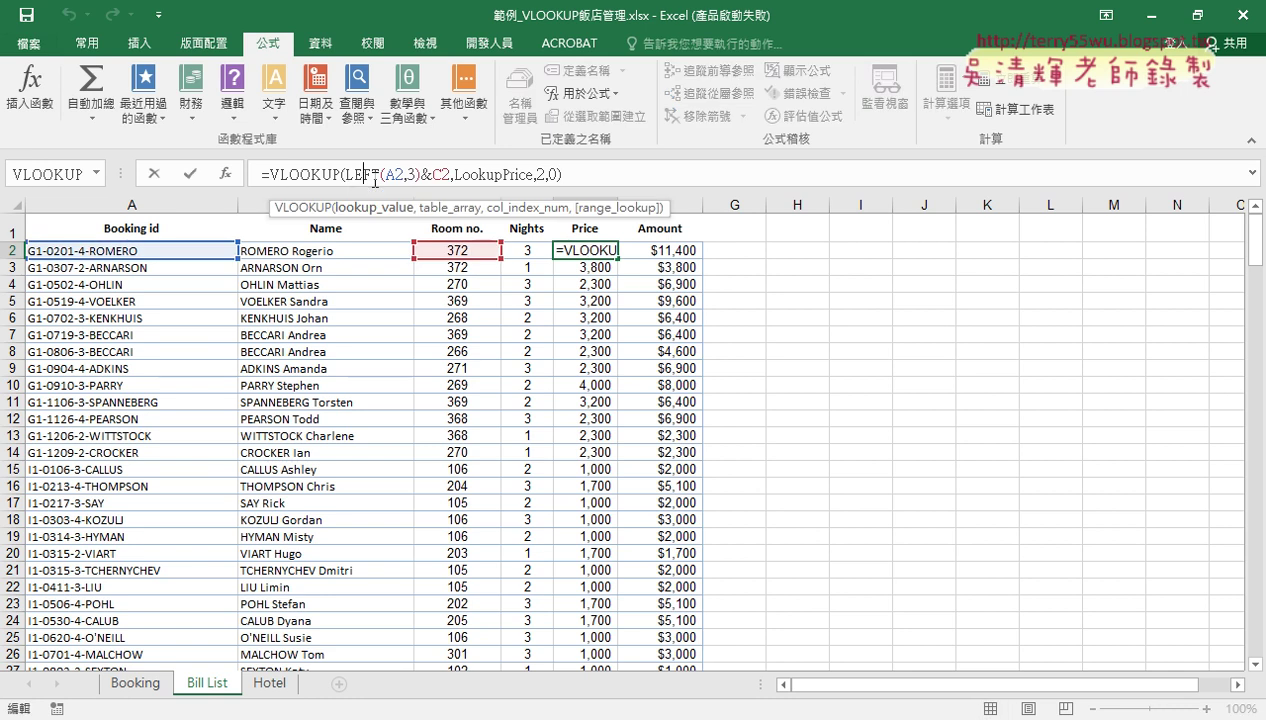
click(222, 175)
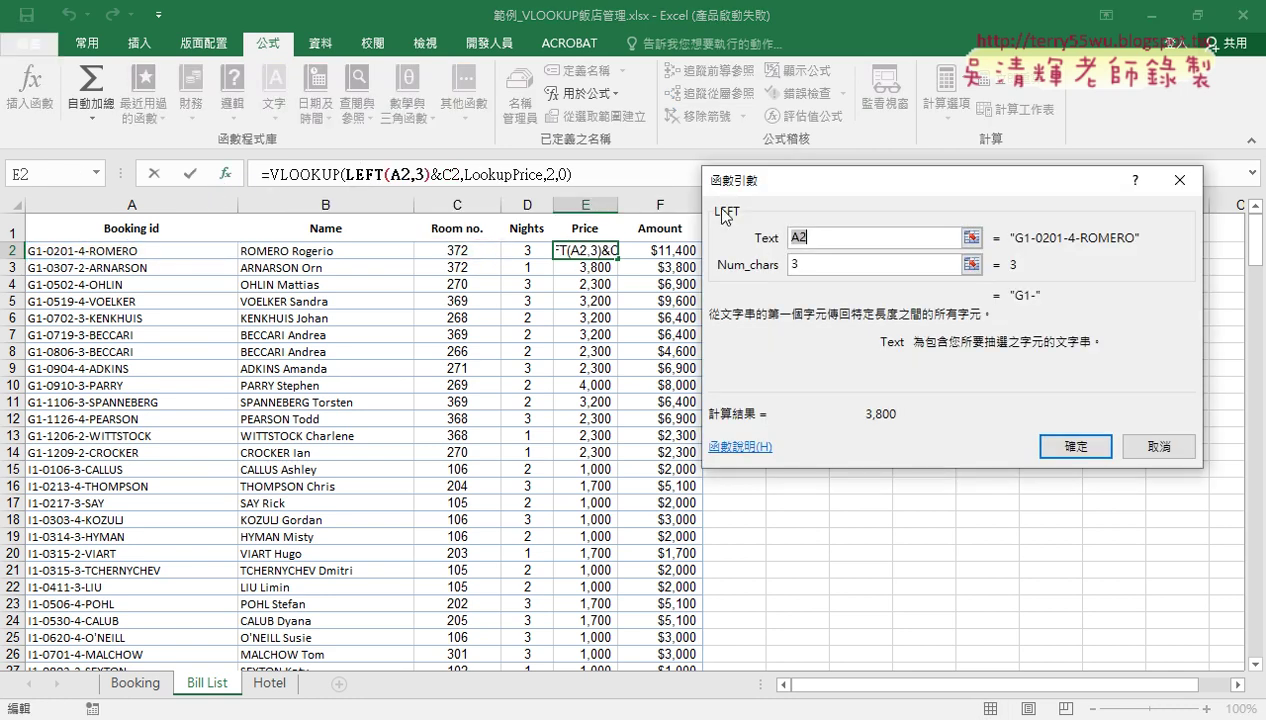
click(1143, 449)
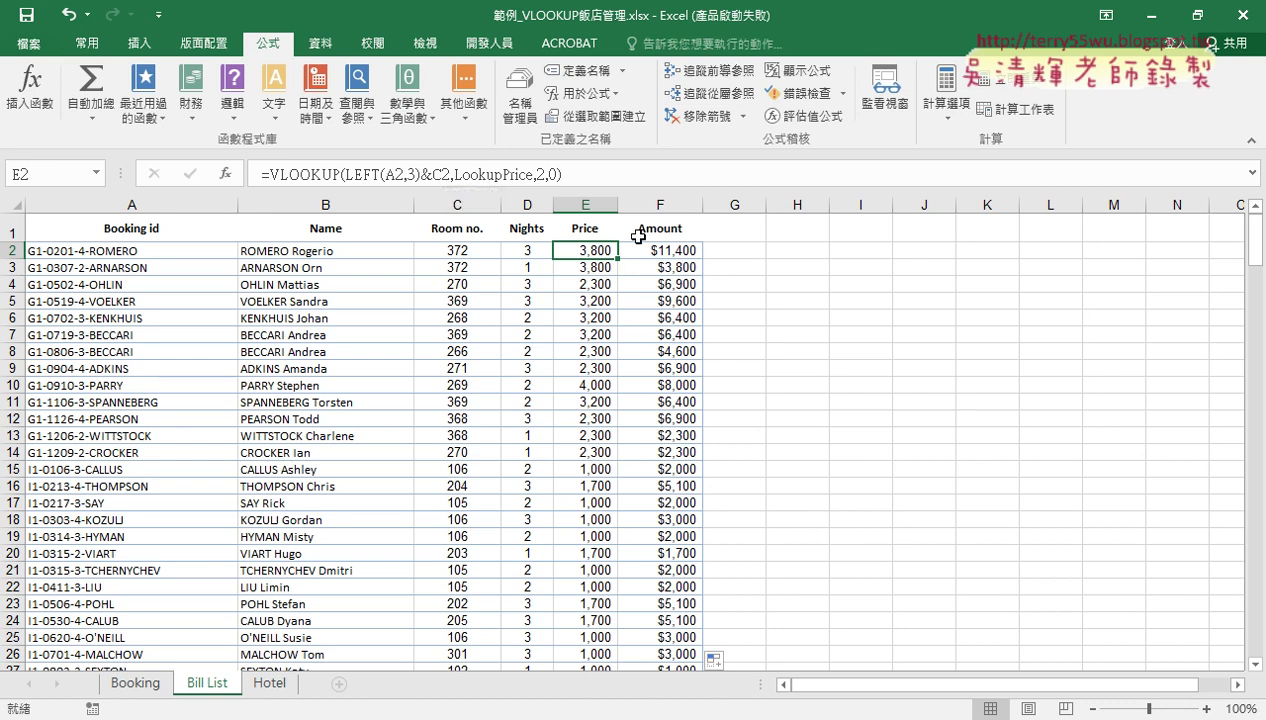
click(677, 250)
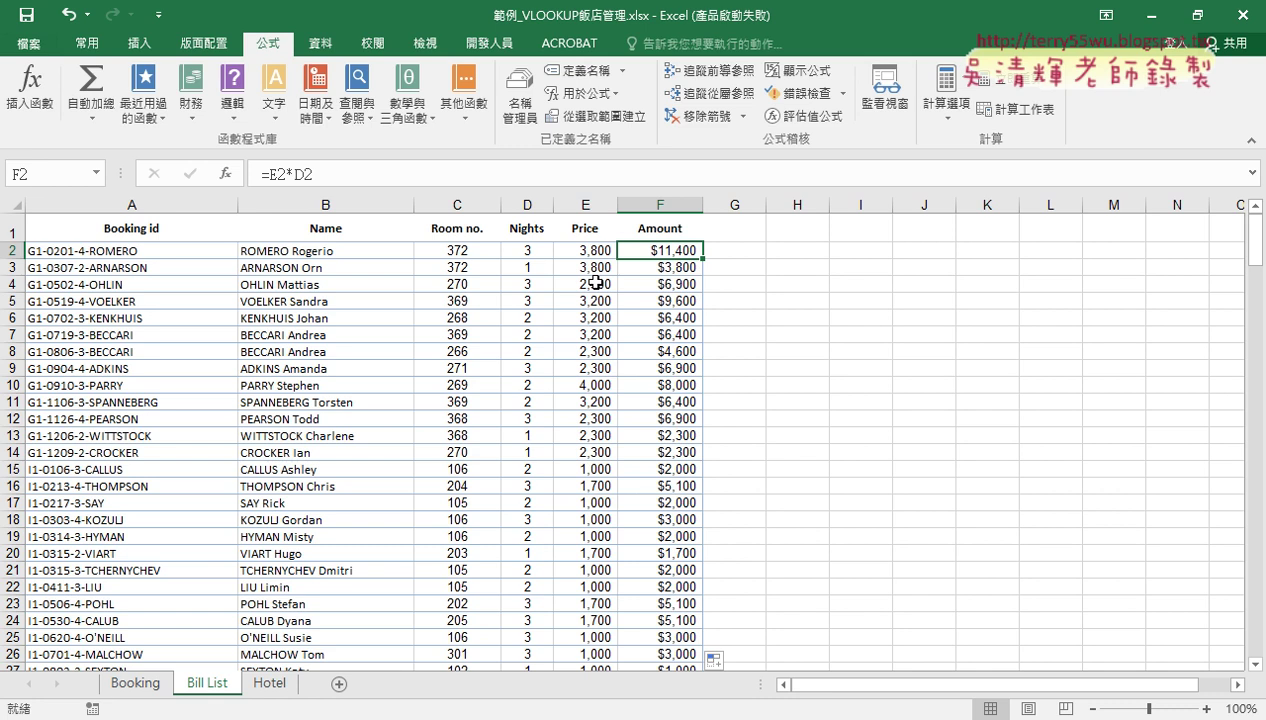
click(135, 684)
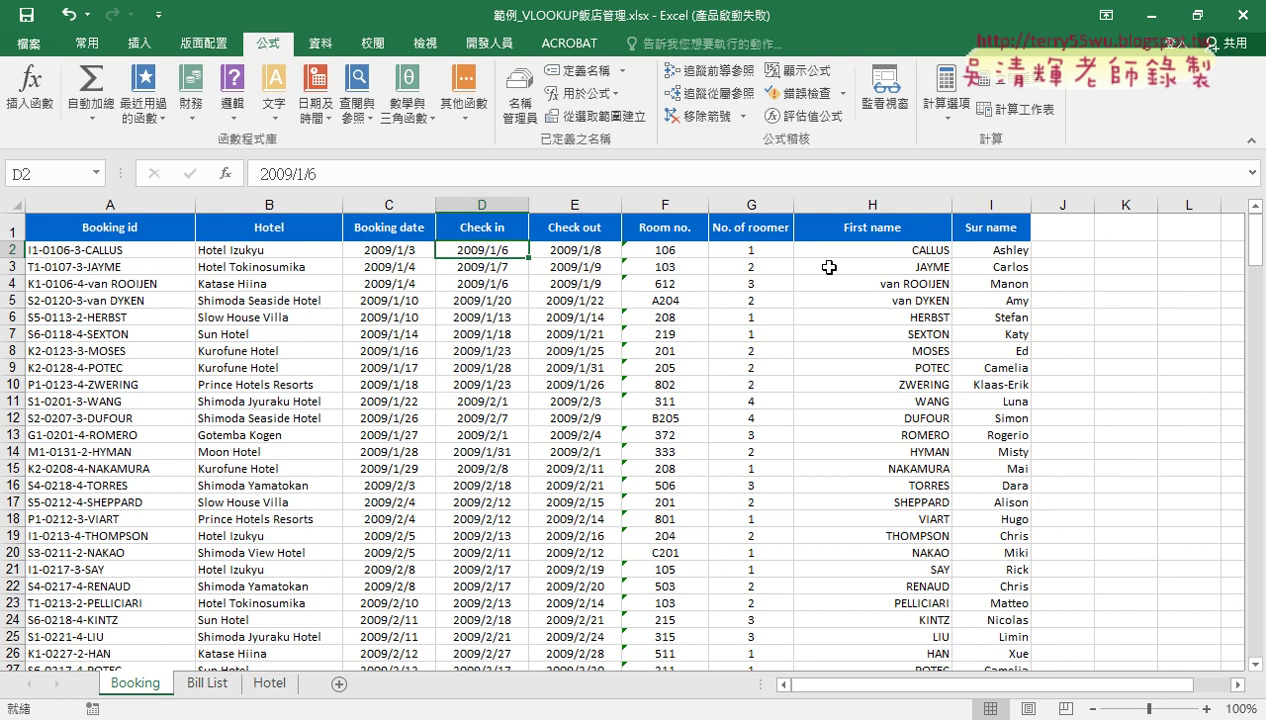
click(152, 249)
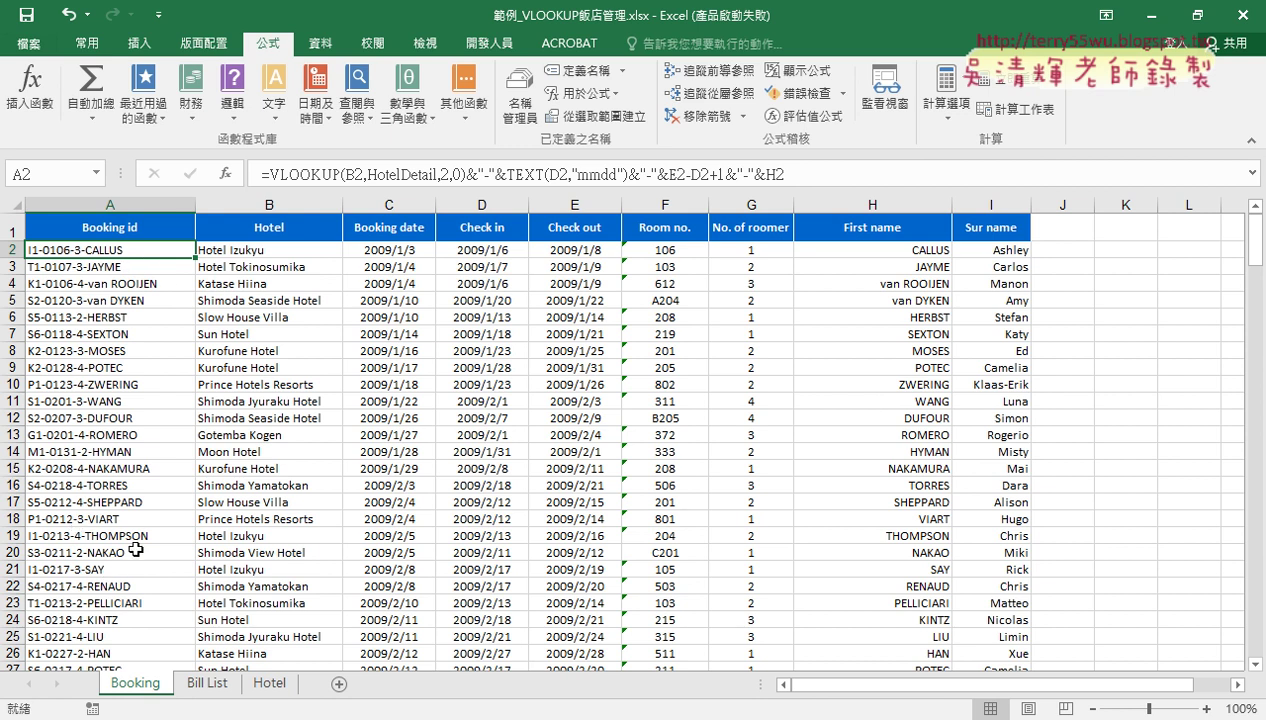
click(207, 683)
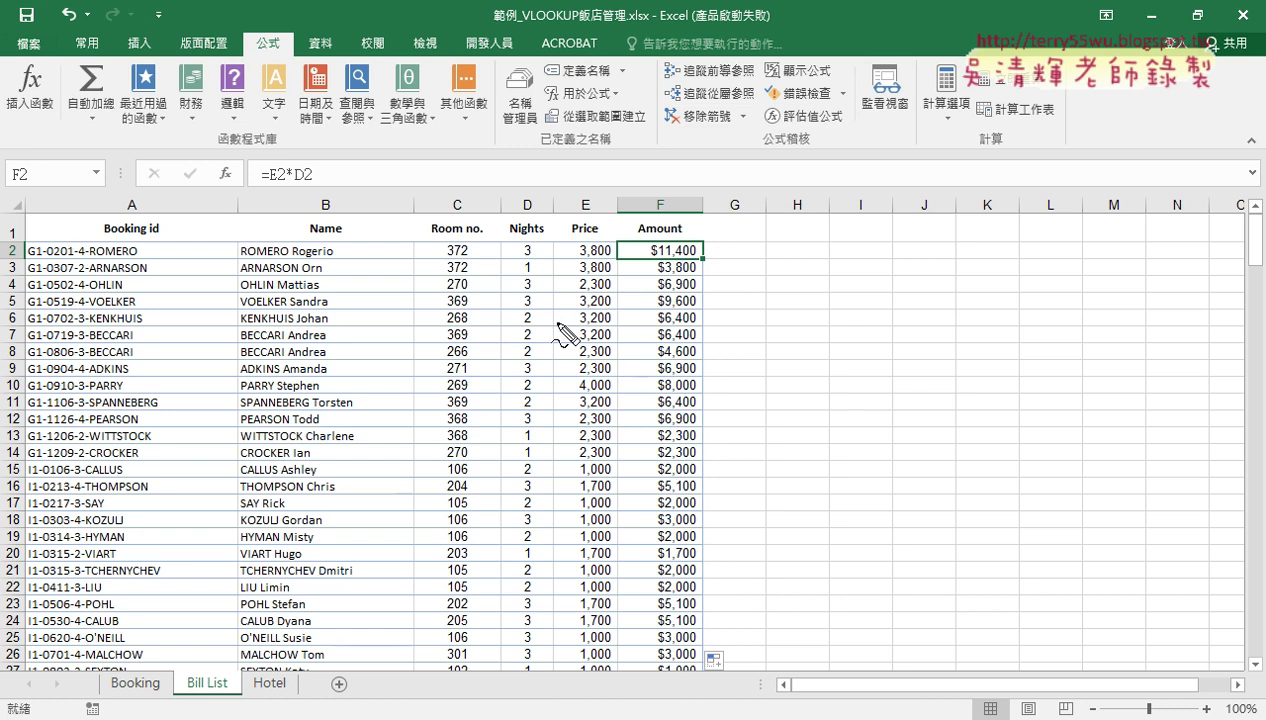
- Draw red pen marks: a row line, an X, arrows down Name through Amount, and circled sheet tabs
mouse_move(241, 242)
mouse_down()
mouse_move(582, 266)
mouse_move(705, 298)
mouse_up()
drag(456, 334, 546, 410)
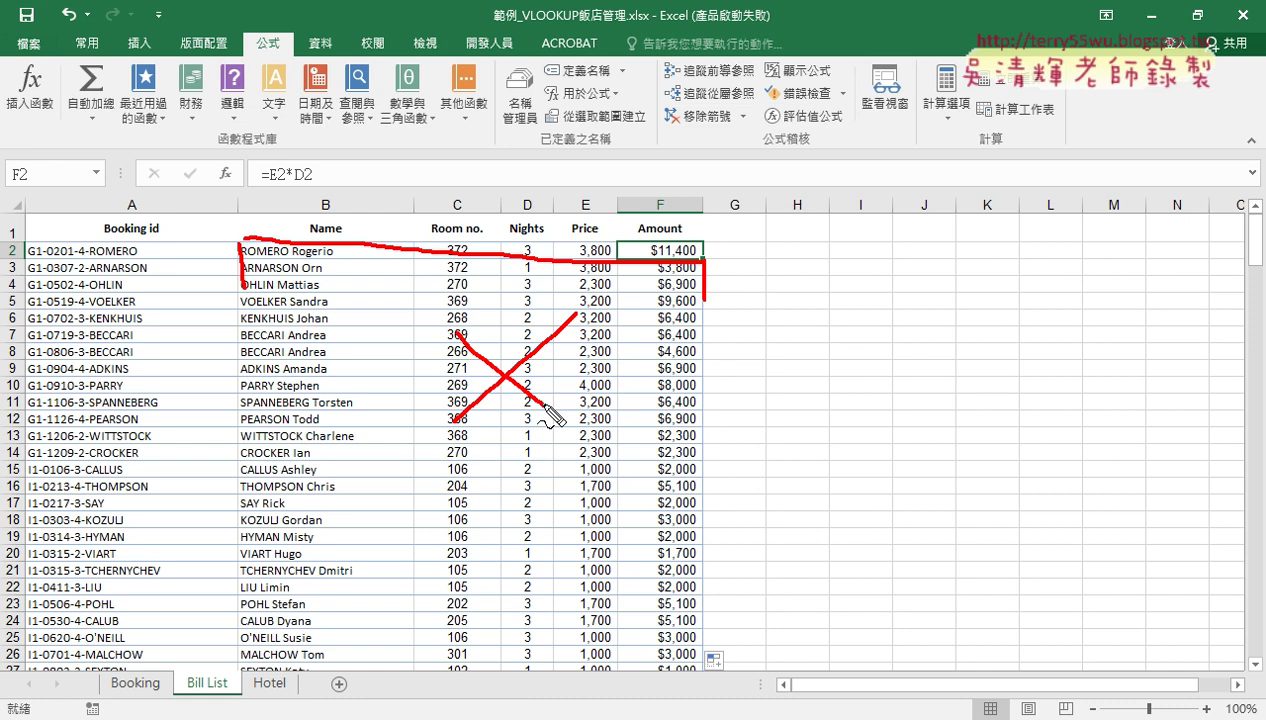
mouse_move(330, 250)
mouse_down()
mouse_move(323, 378)
mouse_move(342, 355)
mouse_up()
drag(455, 262, 460, 326)
drag(519, 263, 528, 335)
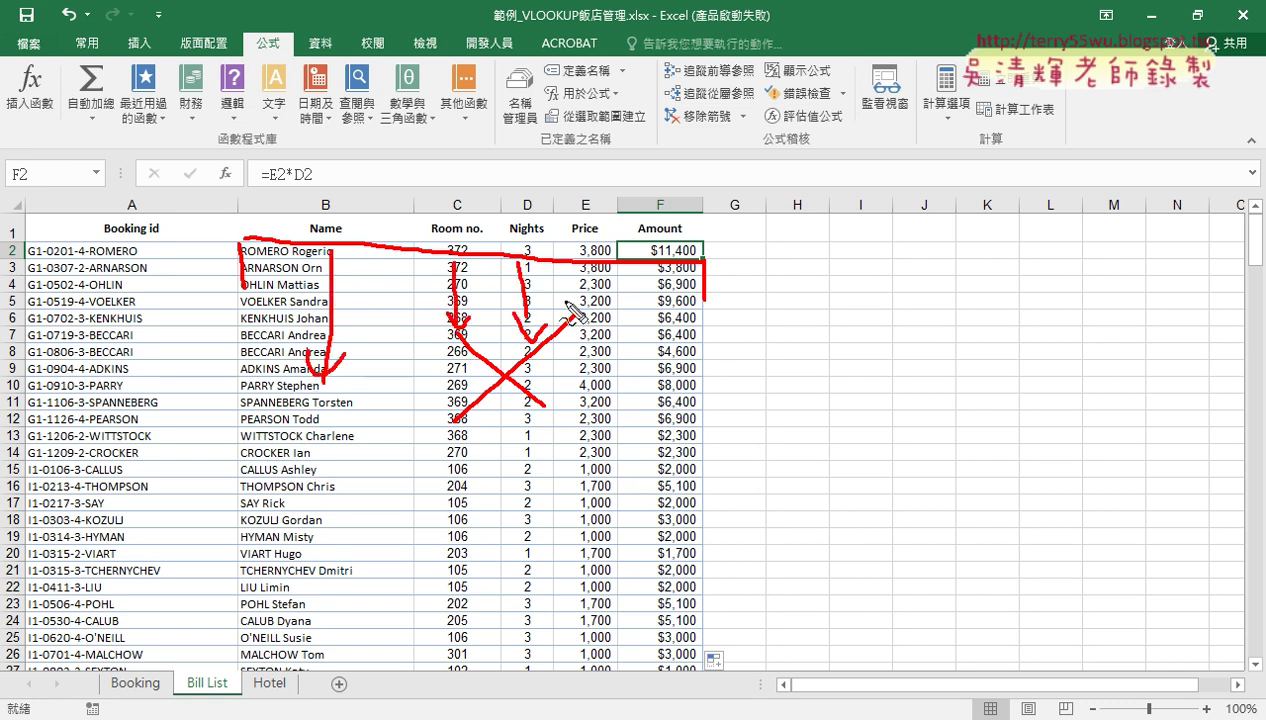
drag(590, 265, 598, 330)
mouse_move(659, 268)
mouse_down()
mouse_move(659, 352)
mouse_move(674, 328)
mouse_up()
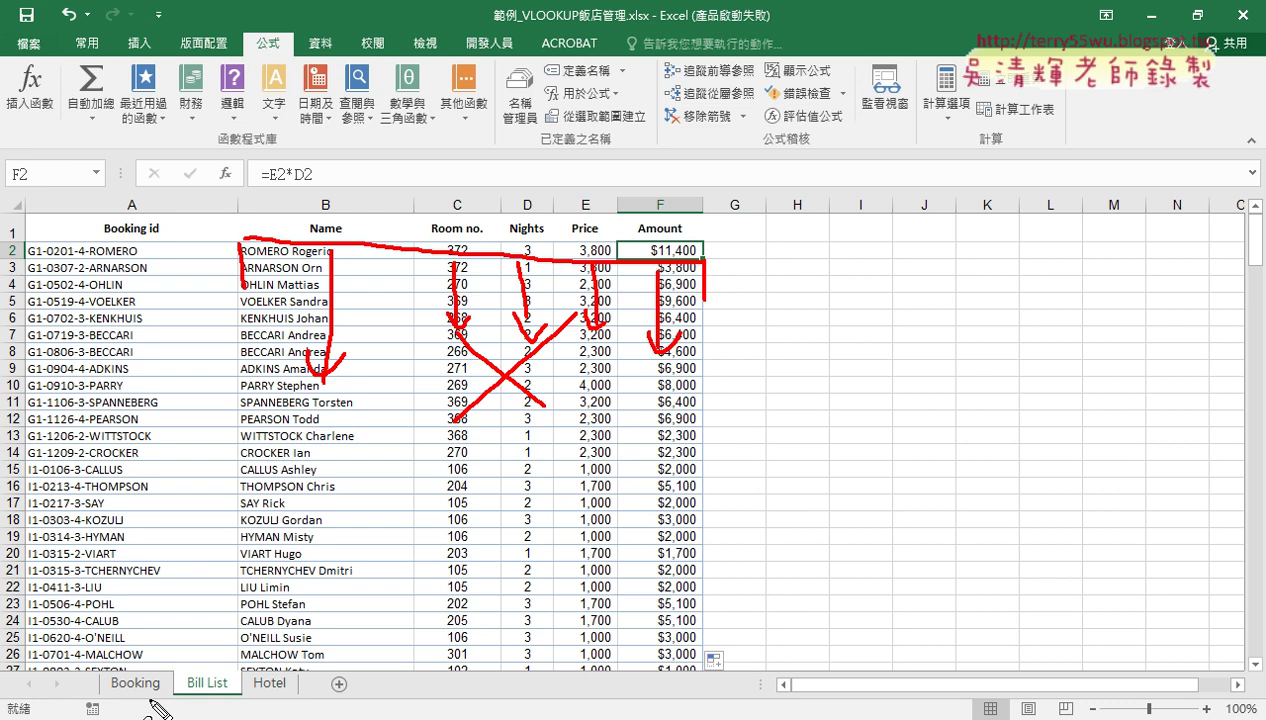
drag(145, 694, 125, 694)
drag(208, 668, 195, 690)
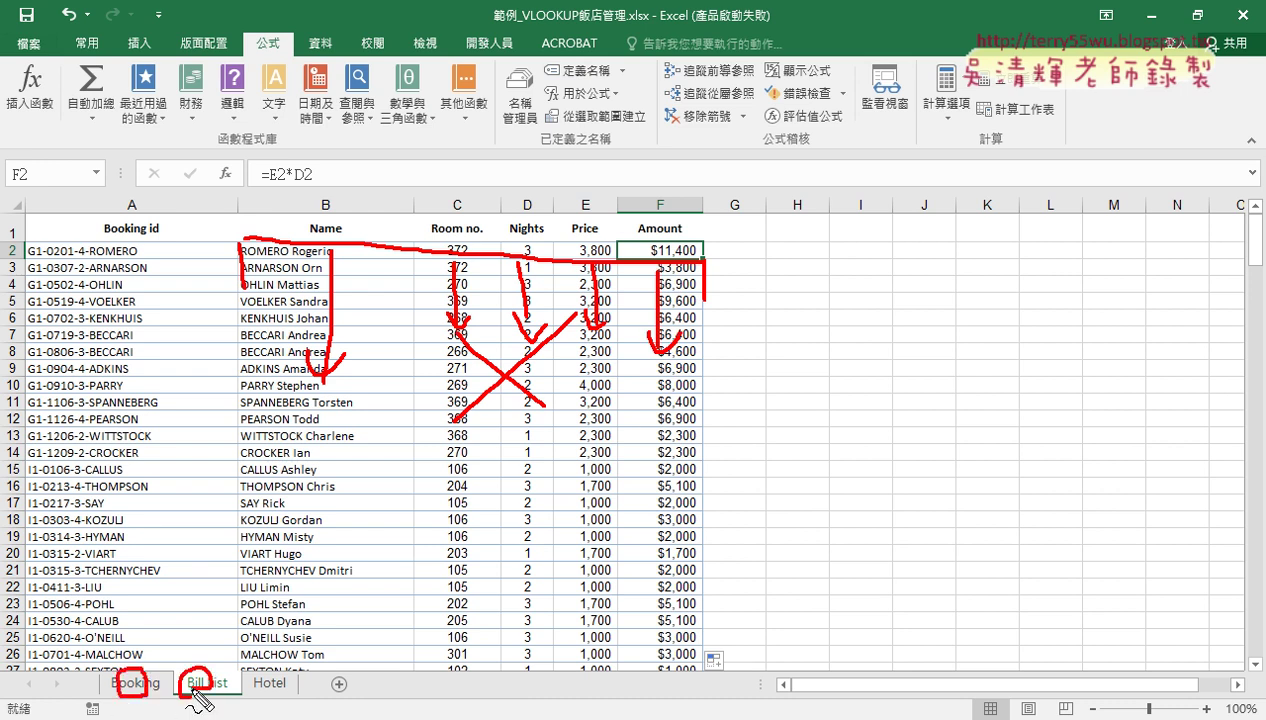